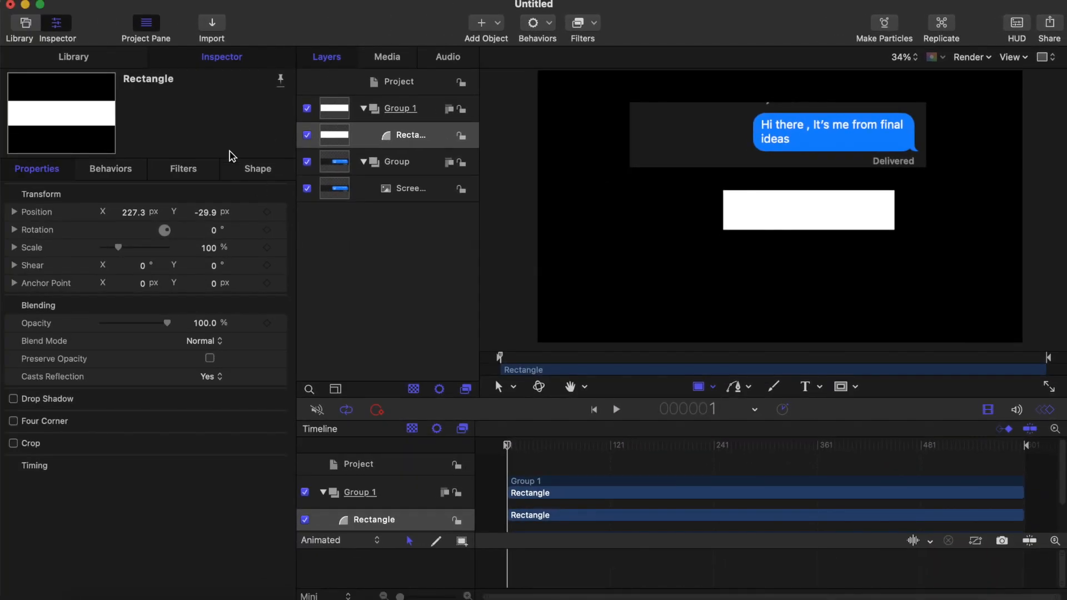
Round the corners of the white rectangle with a Roundness of 33
{"action": "left_click", "coordinate": [246, 169]}
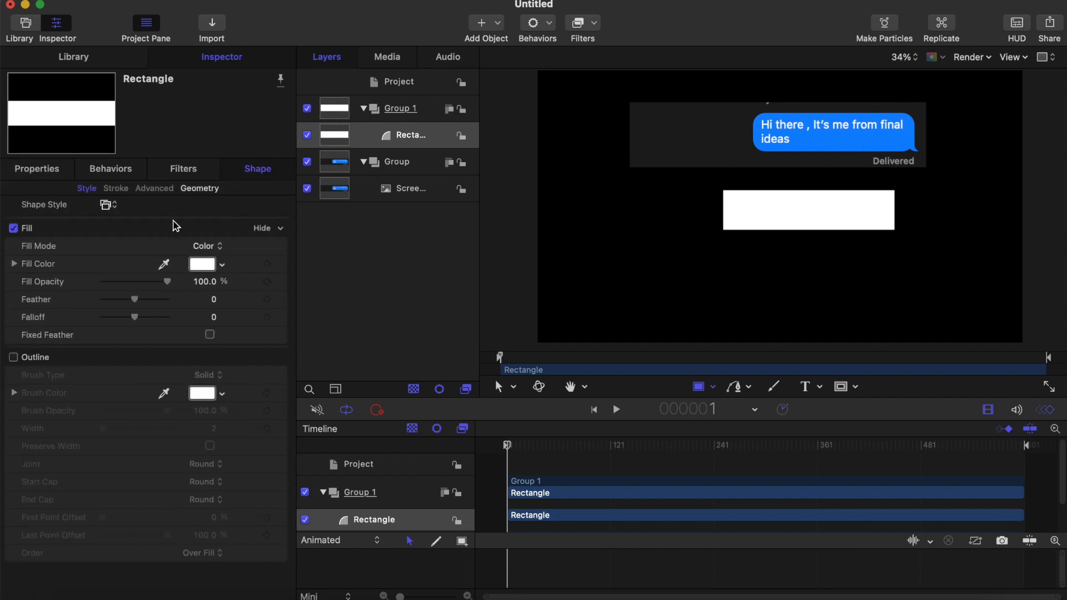
{"action": "left_click", "coordinate": [199, 188]}
{"action": "left_click_drag", "start_coordinate": [104, 226], "coordinate": [151, 238]}
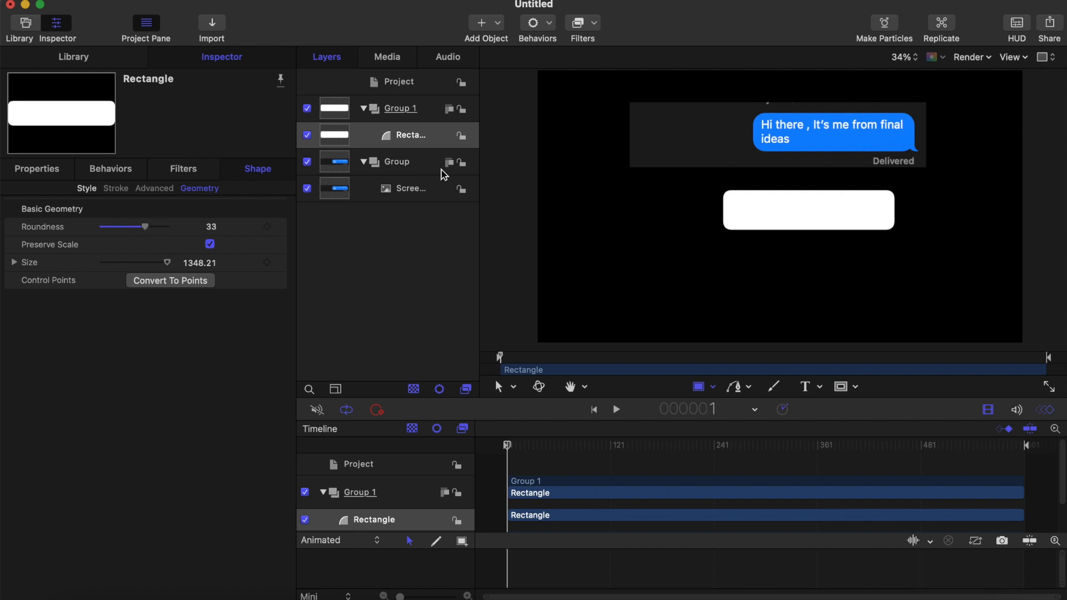
Create a 2D text box that nearly fills the white rounded rectangle
{"action": "left_click", "coordinate": [819, 387]}
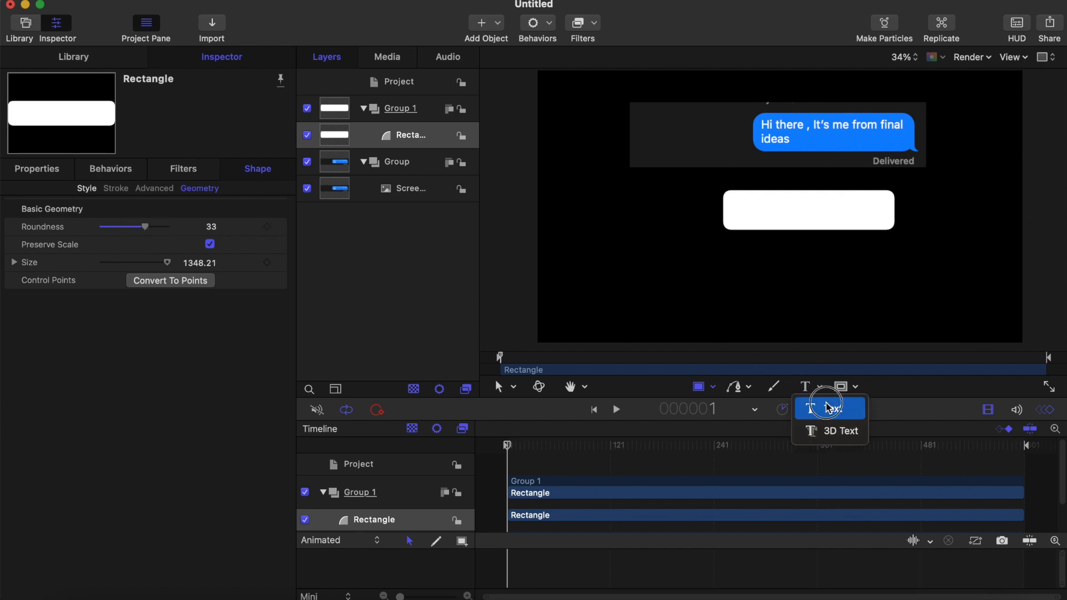
{"action": "left_click", "coordinate": [827, 406]}
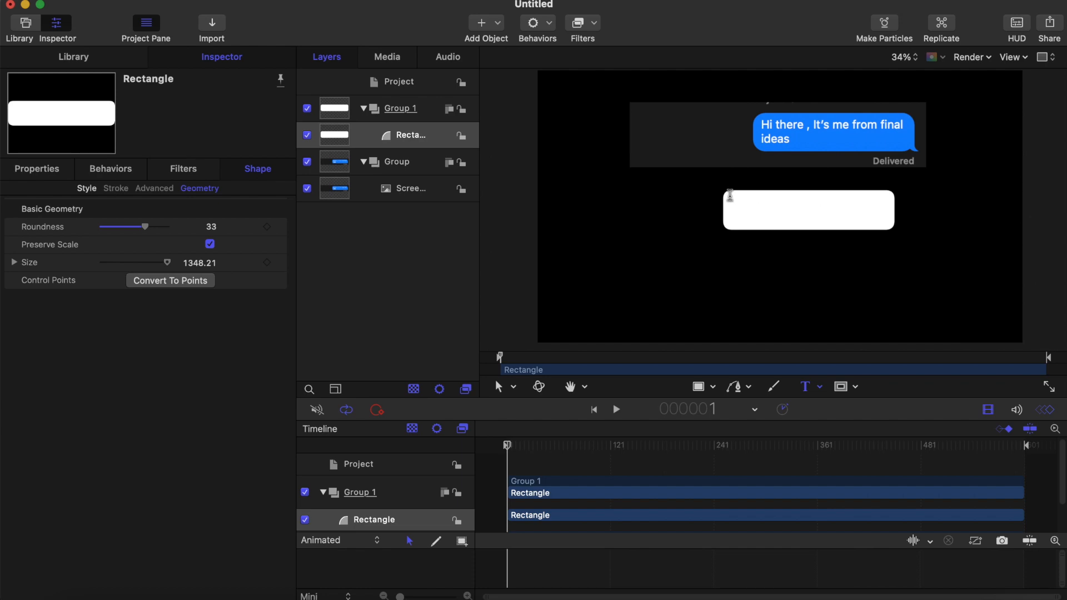
{"action": "left_click_drag", "start_coordinate": [730, 196], "coordinate": [889, 227]}
Enter "Hi there it's me from final ideas" as the content of the new text layer
{"action": "scroll", "coordinate": [111, 445], "scroll_direction": "down", "scroll_amount": 3}
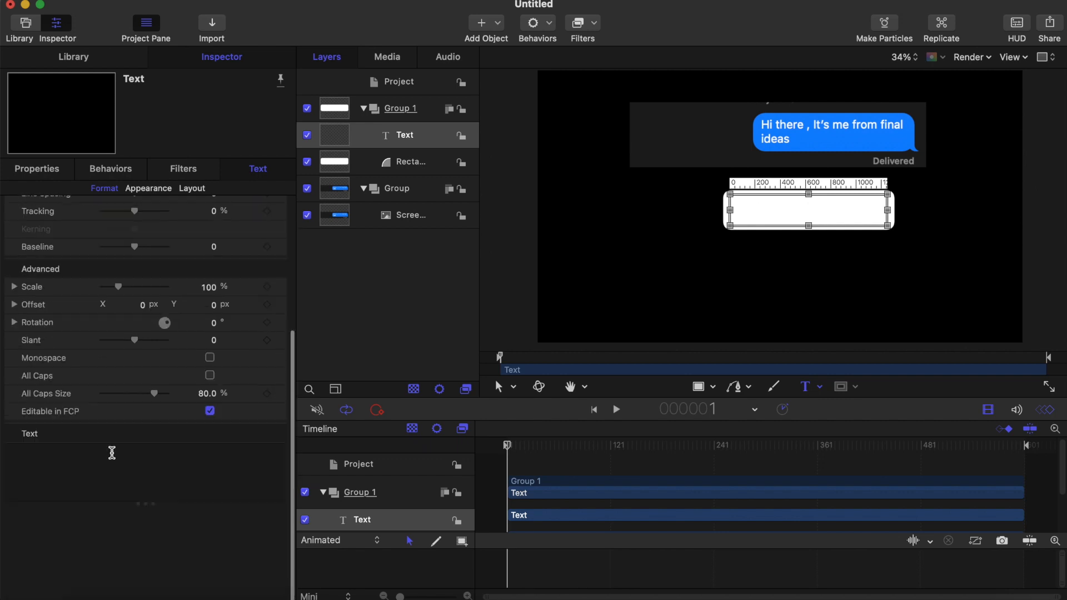
{"action": "left_click", "coordinate": [62, 555]}
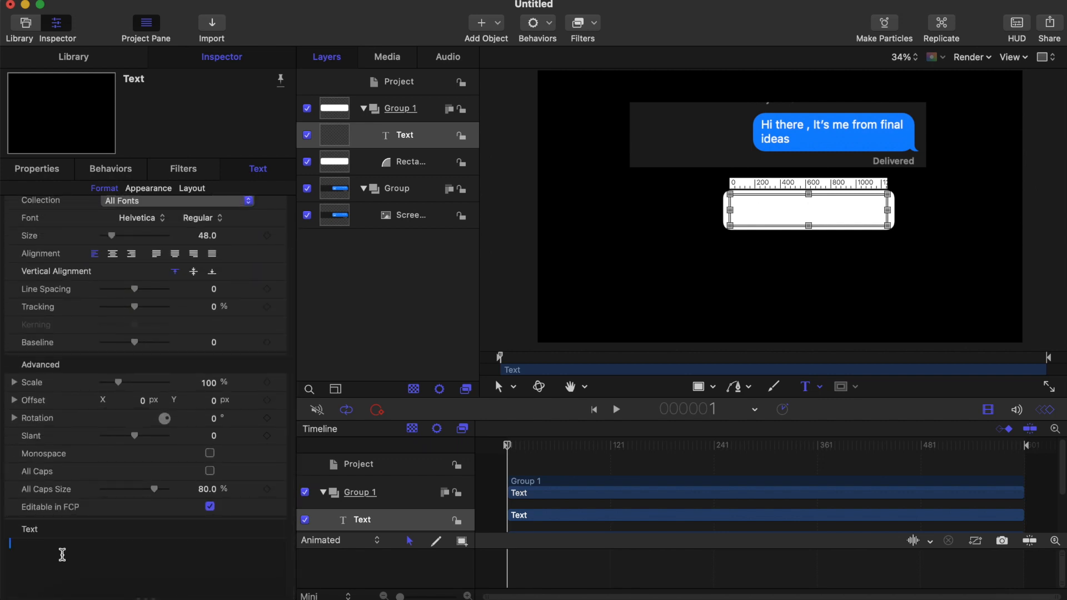
{"action": "type", "text": "Hi there it"}
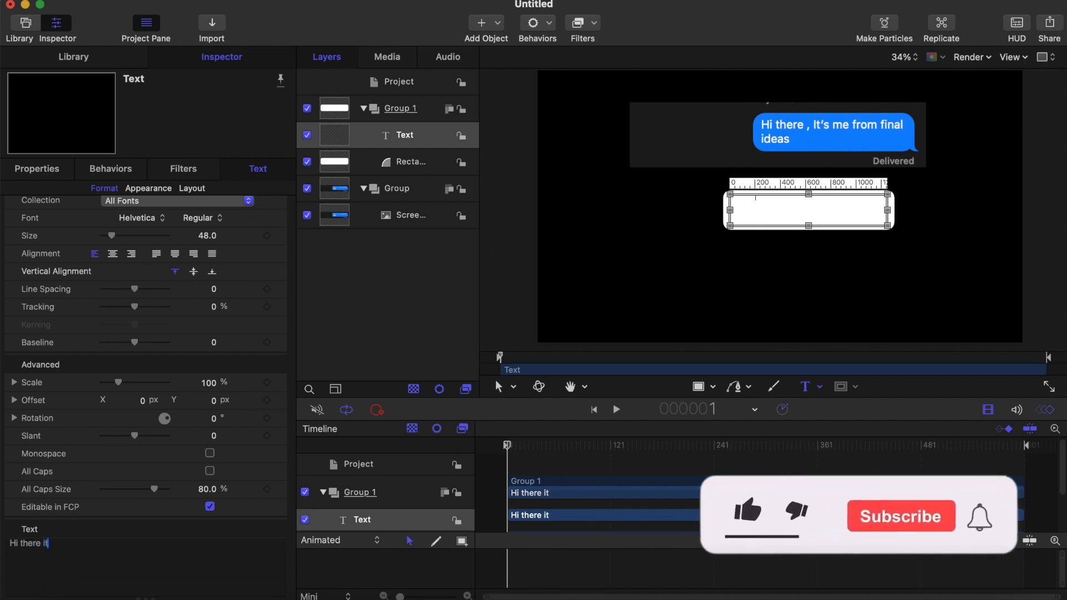
{"action": "type", "text": "'s"}
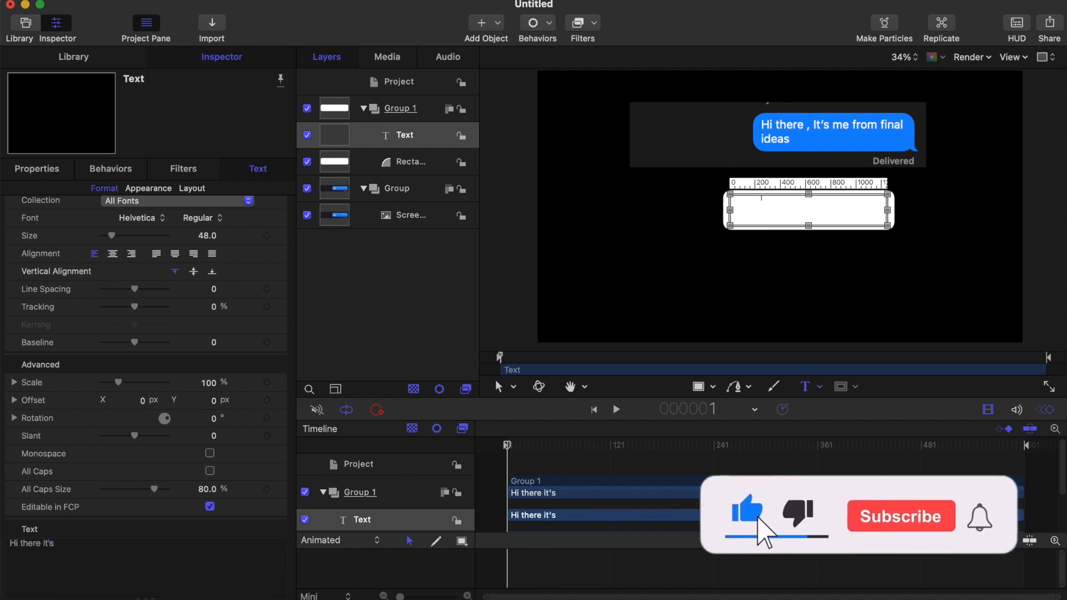
{"action": "type", "text": " me from "}
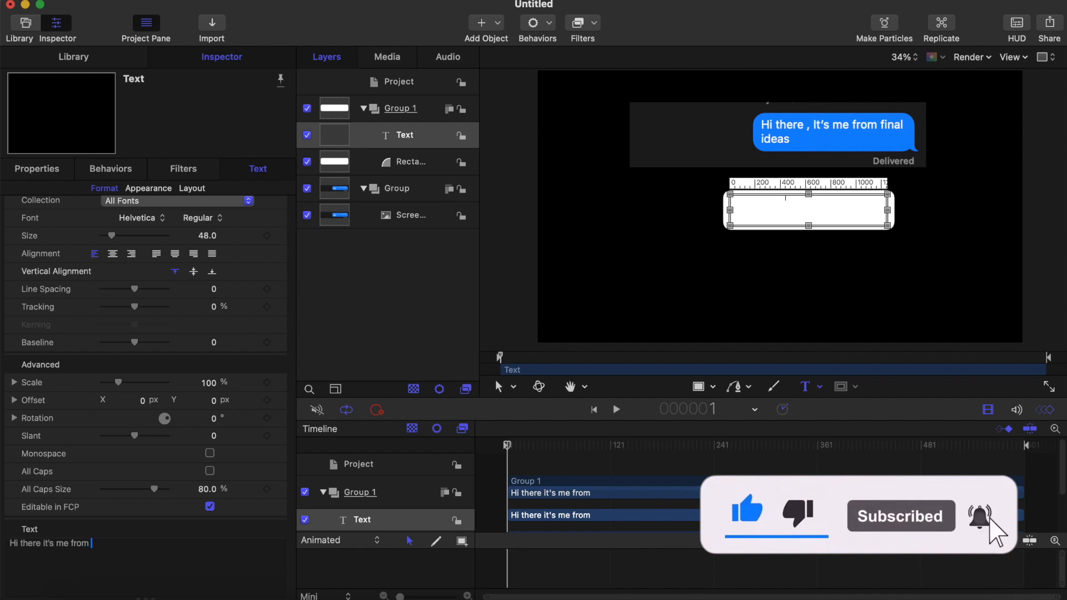
{"action": "type", "text": "final ideas"}
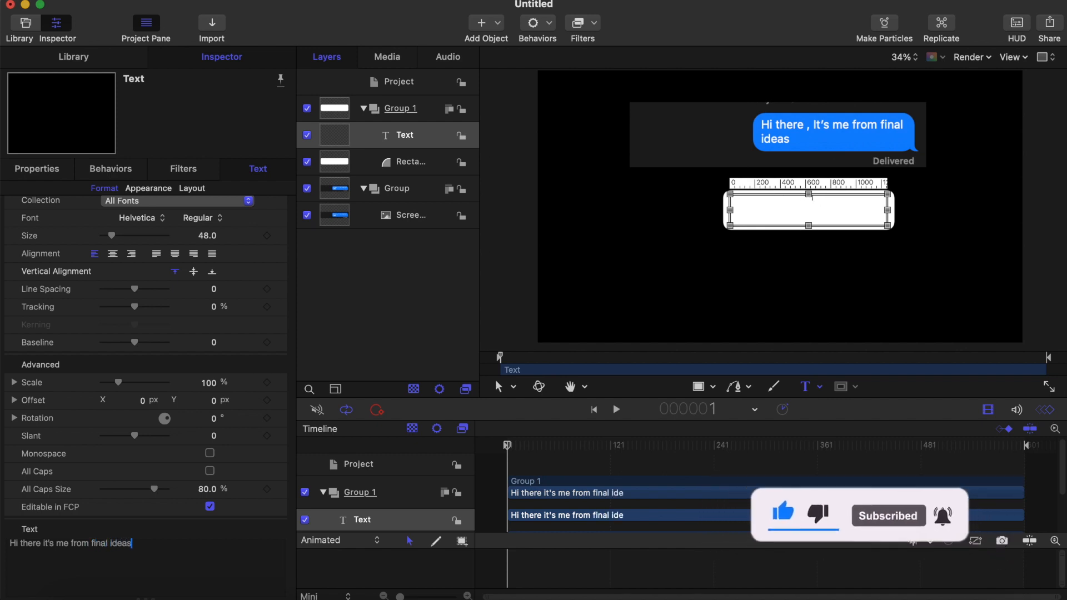
{"action": "left_click", "coordinate": [151, 190]}
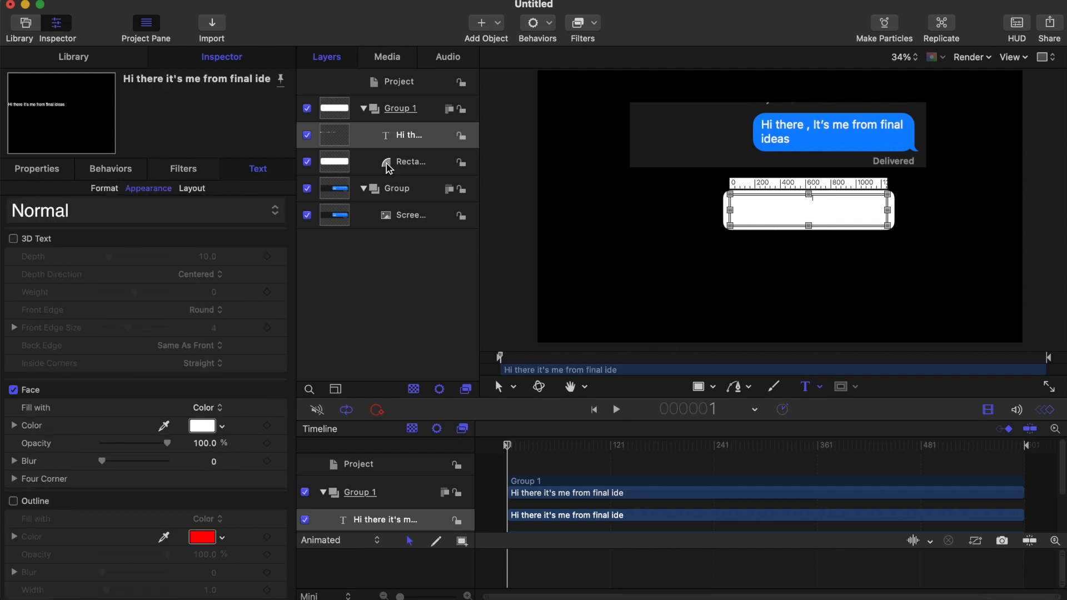
Set the rounded rectangle's fill color to the blue sampled from the reference message bubble
{"action": "left_click", "coordinate": [400, 163]}
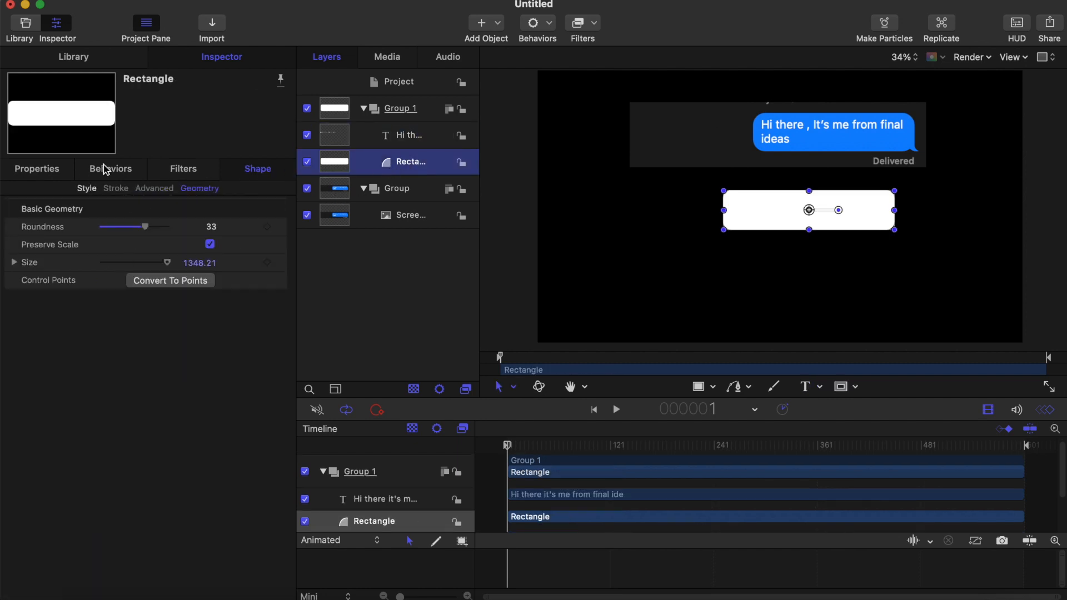
{"action": "left_click", "coordinate": [87, 189]}
{"action": "left_click", "coordinate": [202, 265]}
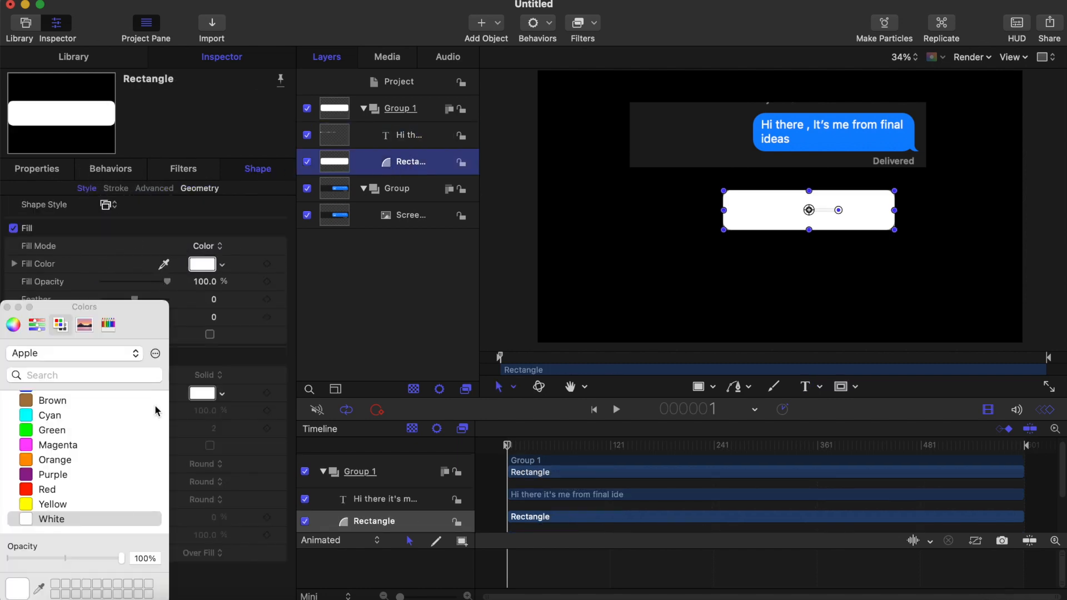
{"action": "left_click", "coordinate": [39, 589]}
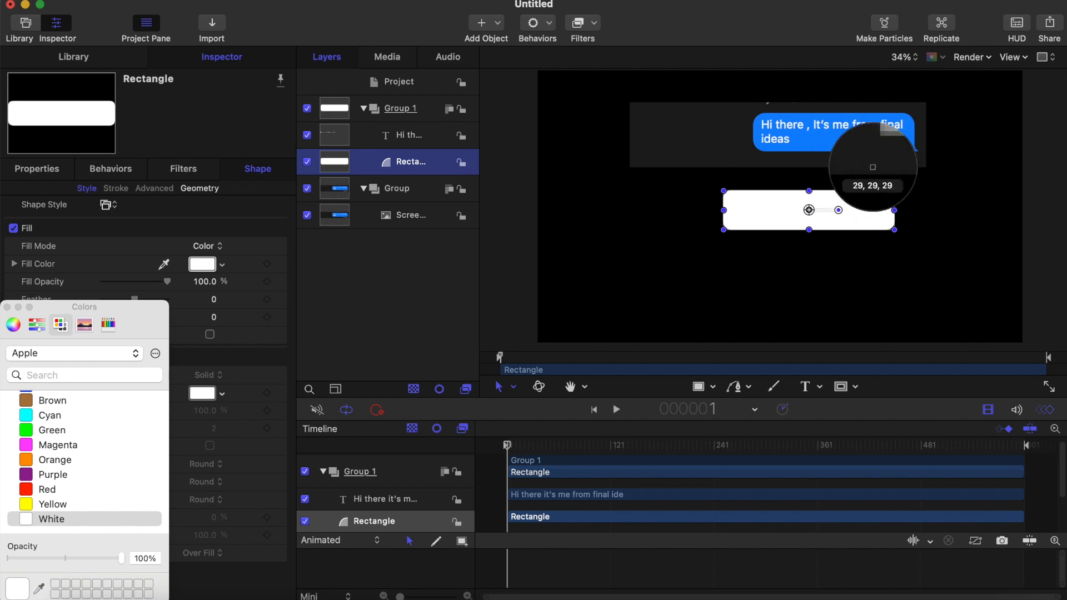
{"action": "left_click", "coordinate": [844, 149]}
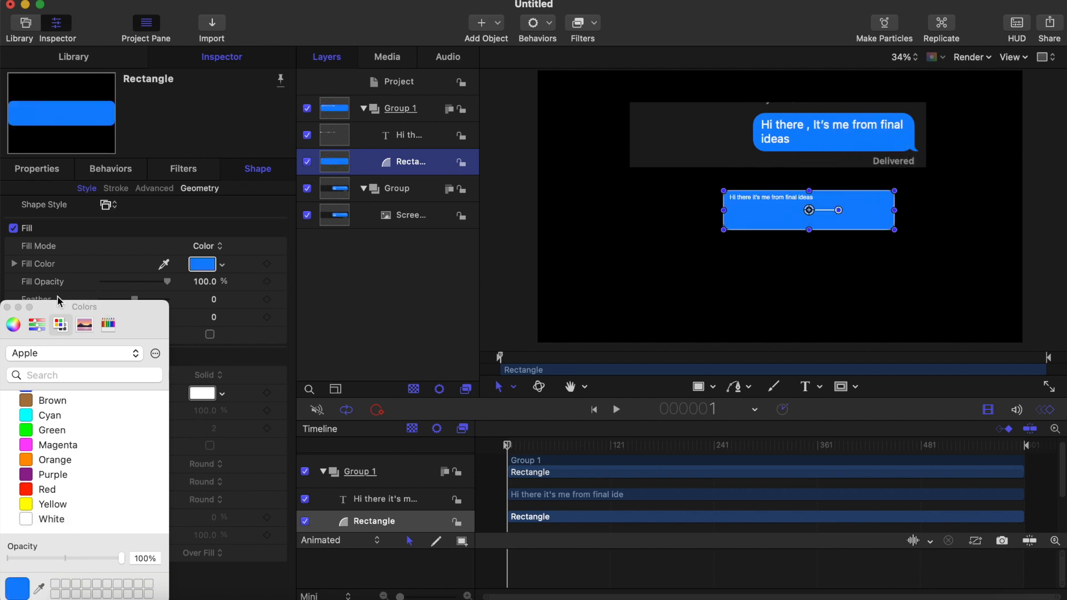
{"action": "left_click", "coordinate": [7, 307]}
Enlarge the message text to a font size of 107
{"action": "left_click", "coordinate": [401, 137]}
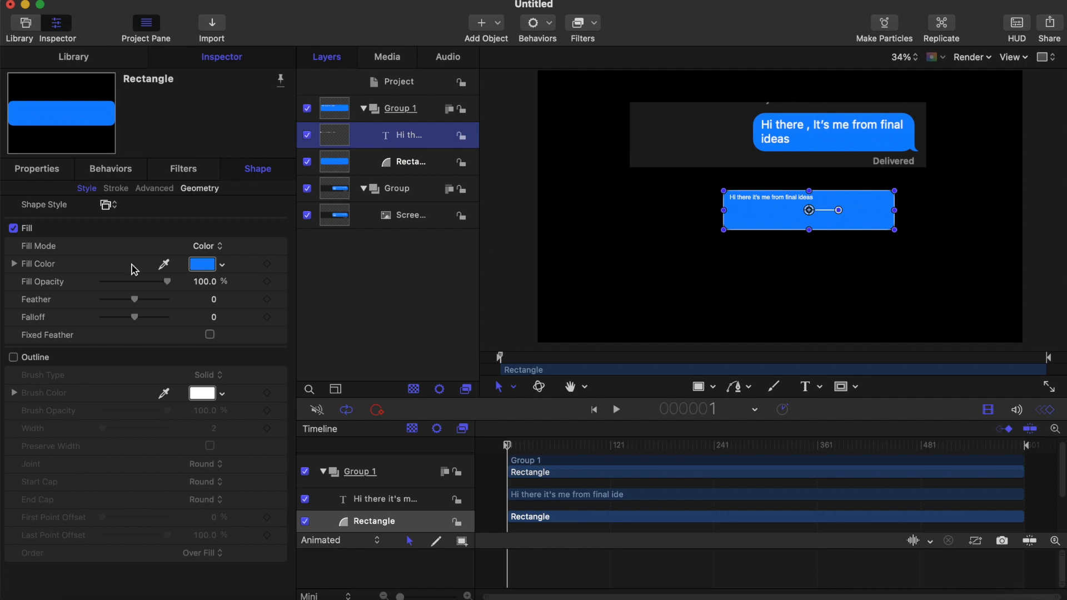
{"action": "scroll", "coordinate": [128, 376], "scroll_direction": "down", "scroll_amount": 3}
{"action": "scroll", "coordinate": [128, 377], "scroll_direction": "up", "scroll_amount": 3}
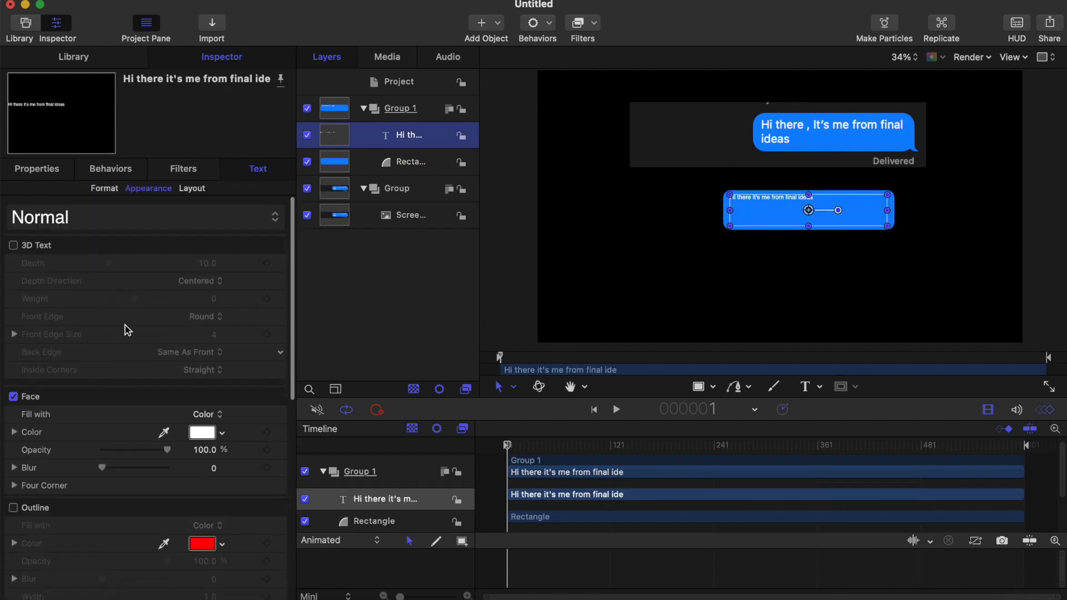
{"action": "left_click", "coordinate": [104, 189]}
{"action": "left_click_drag", "start_coordinate": [112, 293], "coordinate": [132, 299]}
Try the Bold Helvetica typeface on the message text and return it to Regular
{"action": "left_click", "coordinate": [194, 280]}
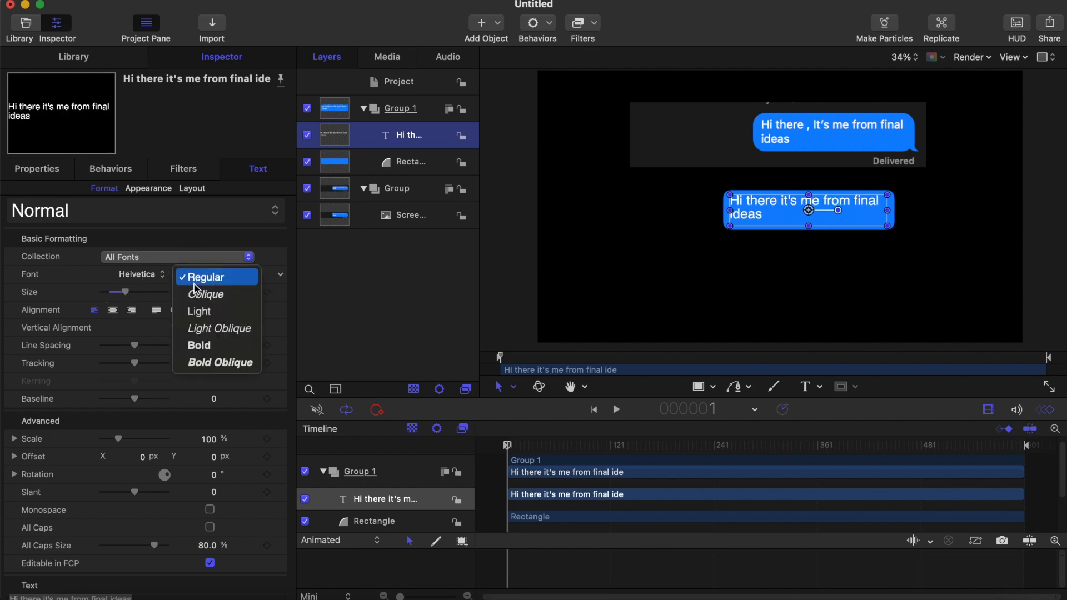
{"action": "left_click", "coordinate": [203, 346]}
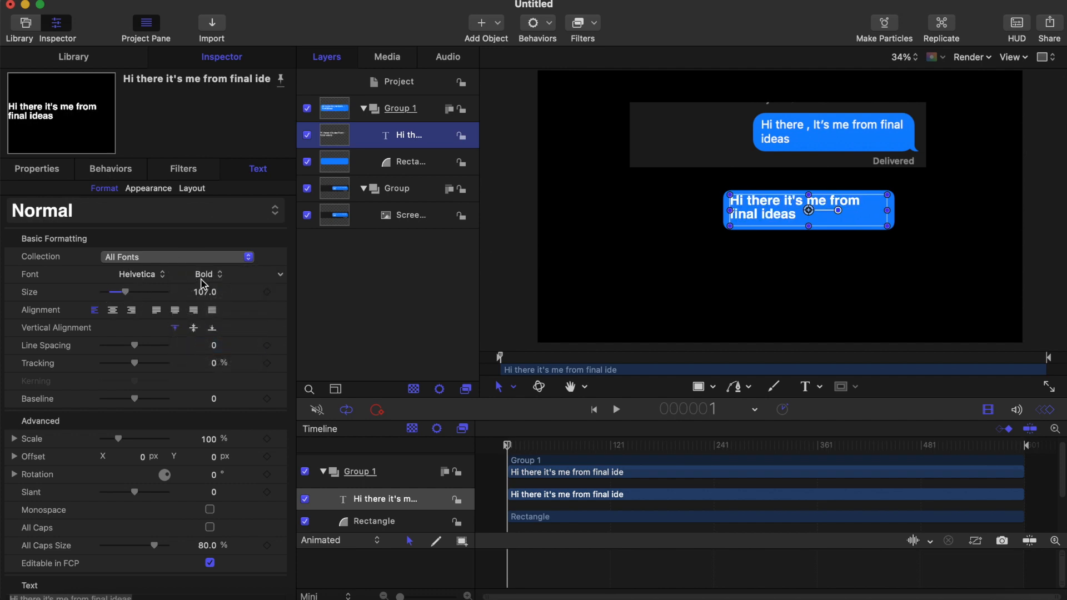
{"action": "left_click", "coordinate": [207, 278]}
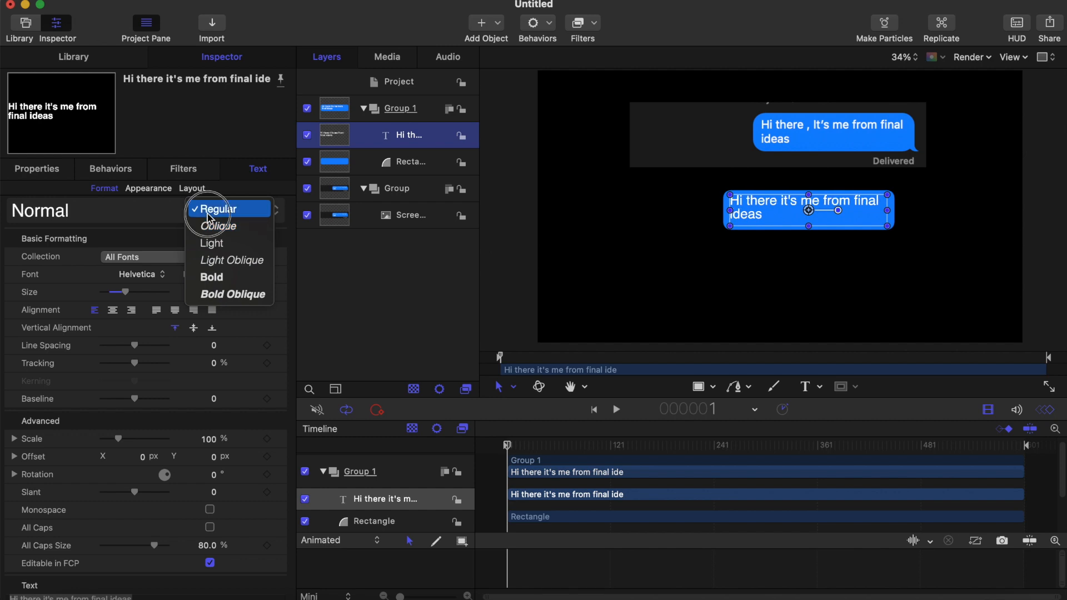
{"action": "left_click", "coordinate": [225, 210]}
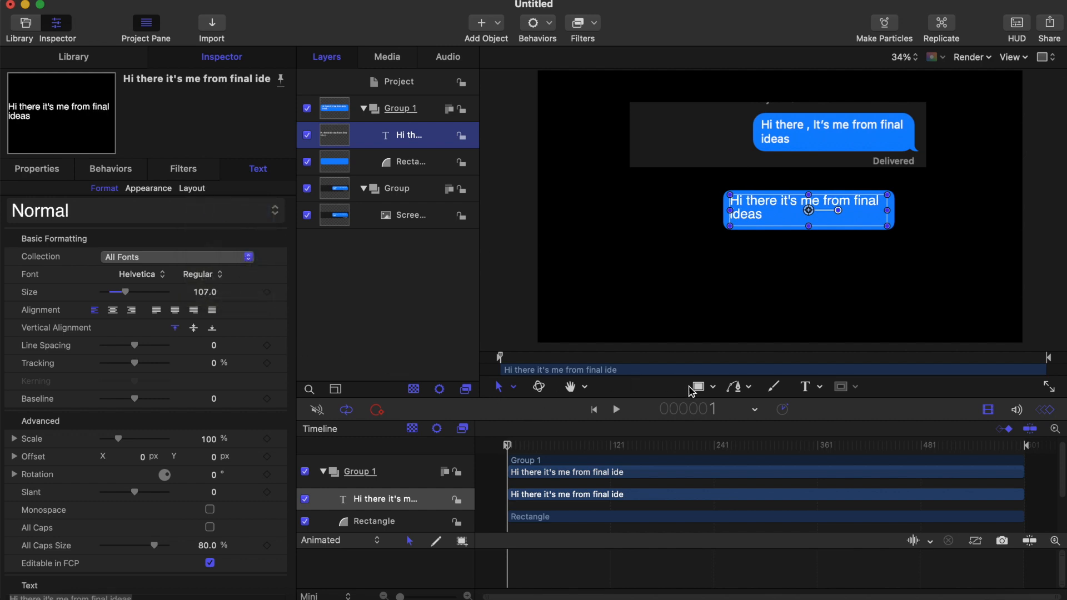
Start a Bezier outline along the outer edge of the reference bubble's tail, from its side edge towards the tip
{"action": "left_click", "coordinate": [698, 388]}
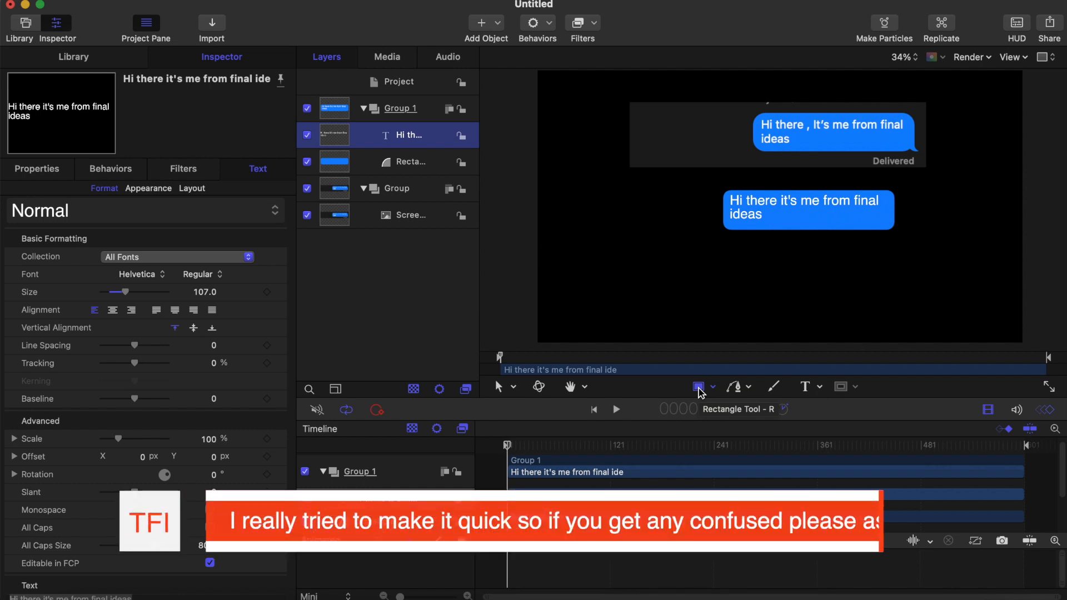
{"action": "scroll", "coordinate": [876, 193], "scroll_direction": "up", "scroll_amount": 2}
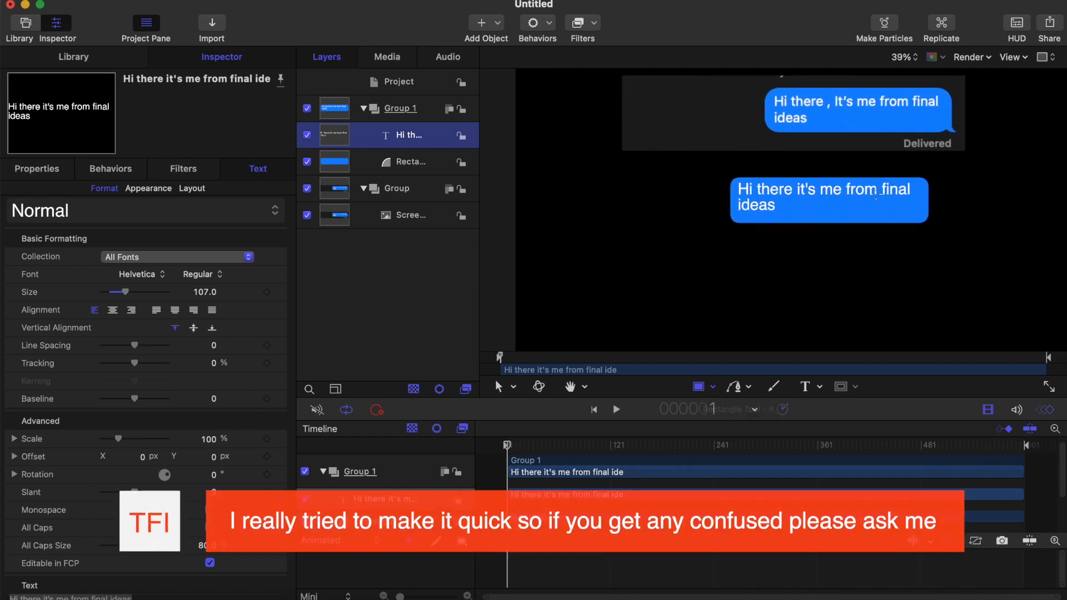
{"action": "scroll", "coordinate": [877, 195], "scroll_direction": "up", "scroll_amount": 2}
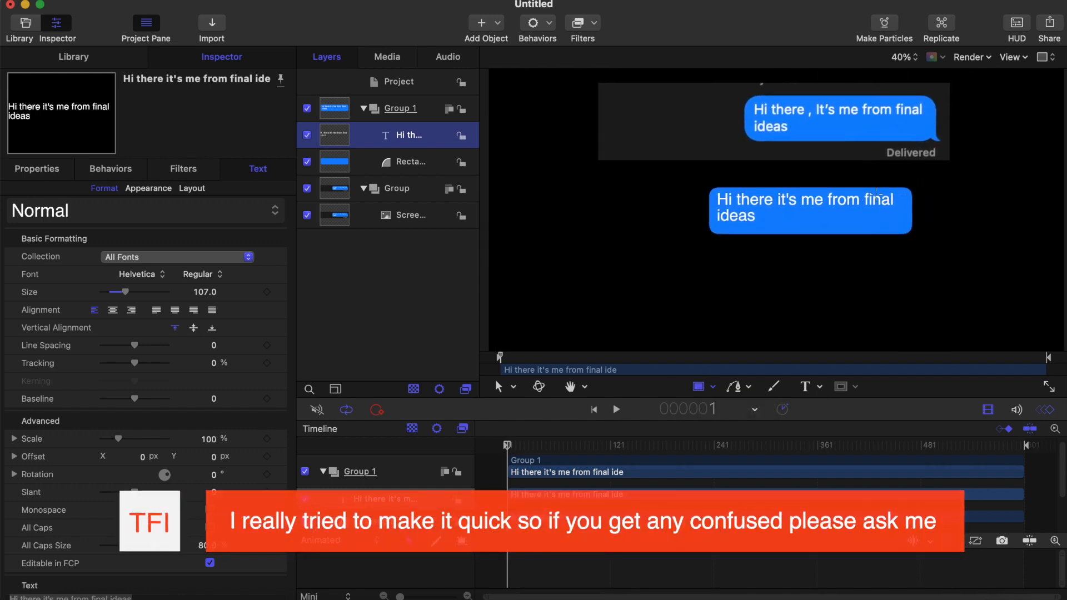
{"action": "scroll", "coordinate": [877, 195], "scroll_direction": "up", "scroll_amount": 4}
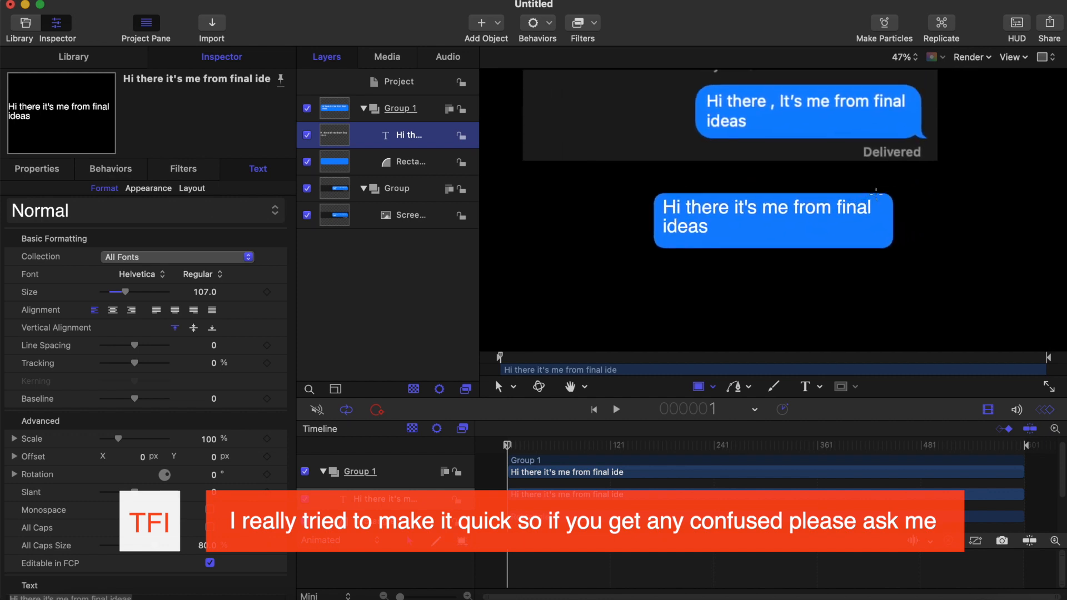
{"action": "scroll", "coordinate": [876, 194], "scroll_direction": "up", "scroll_amount": 1}
{"action": "scroll", "coordinate": [876, 194], "scroll_direction": "right", "scroll_amount": 1}
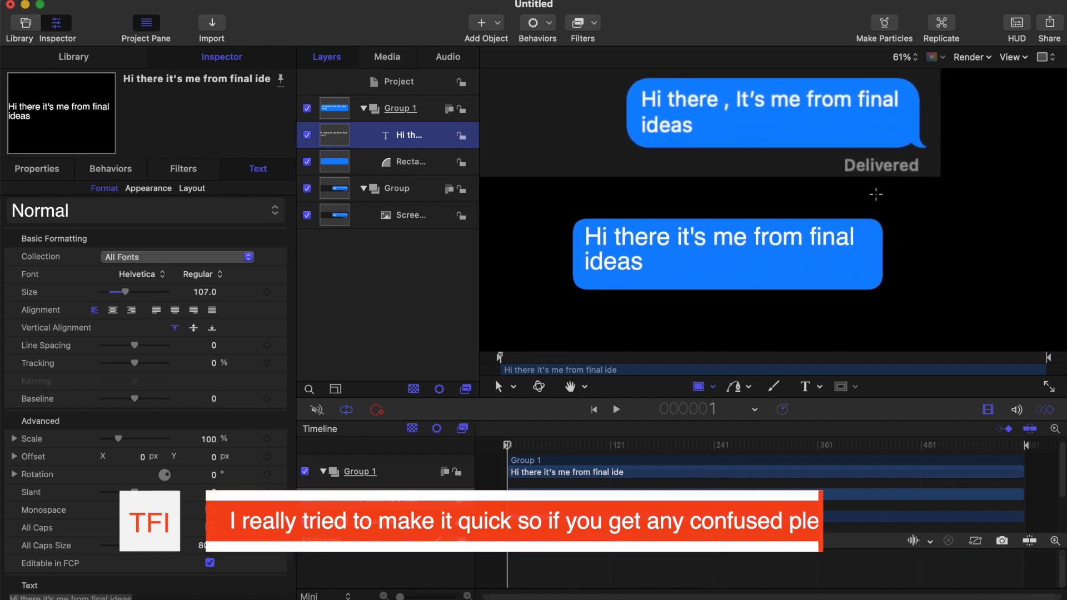
{"action": "left_click", "coordinate": [748, 387]}
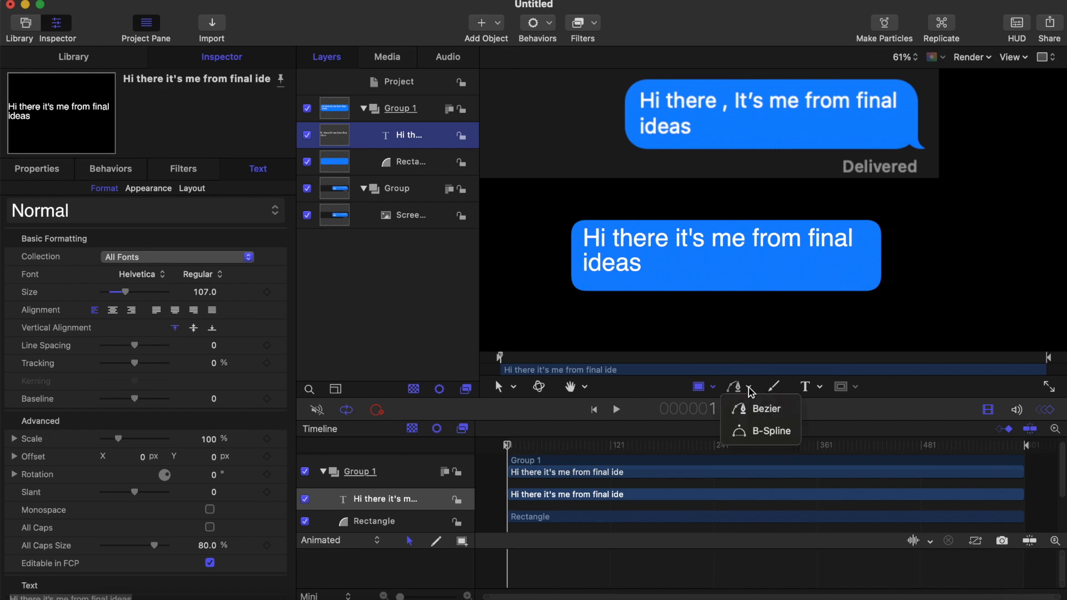
{"action": "left_click", "coordinate": [763, 408]}
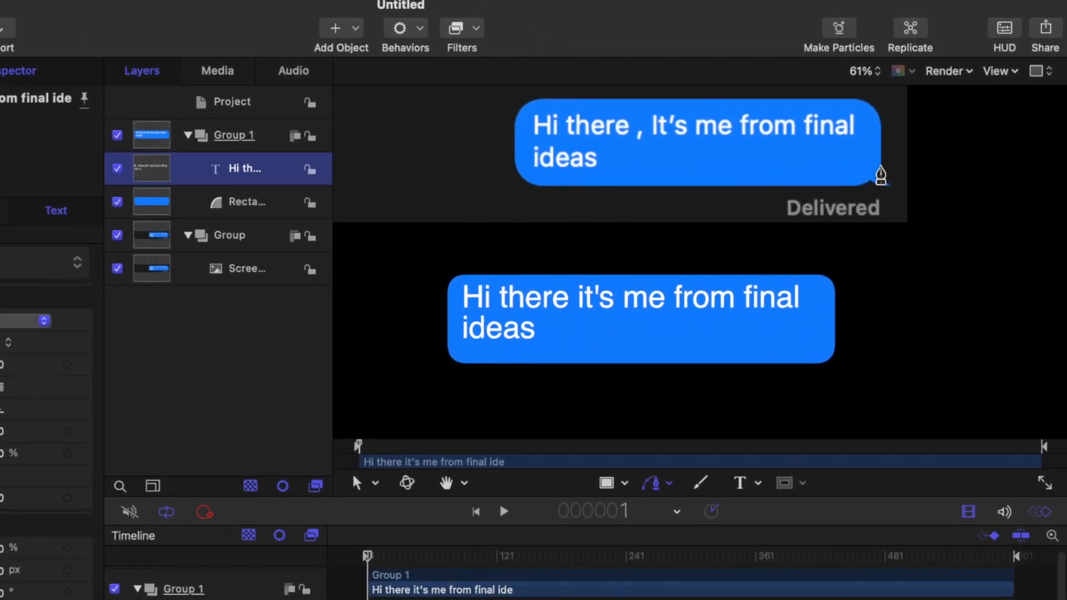
{"action": "left_click", "coordinate": [881, 165]}
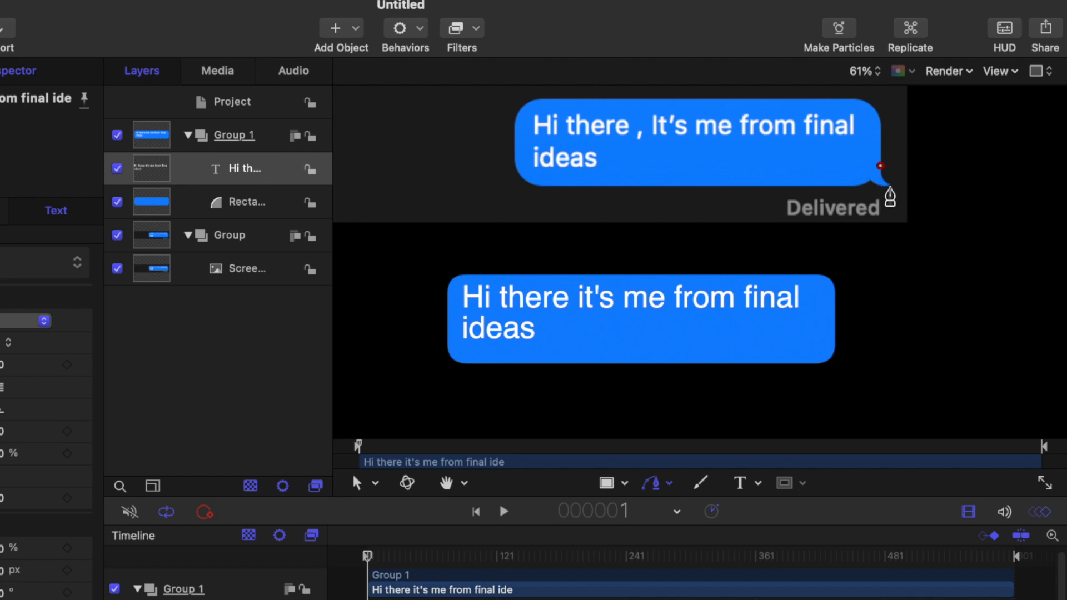
Continue the Bezier outline along the underside of the reference tail, placing its inner corner points inside the bubble
{"action": "key", "text": "super+="}
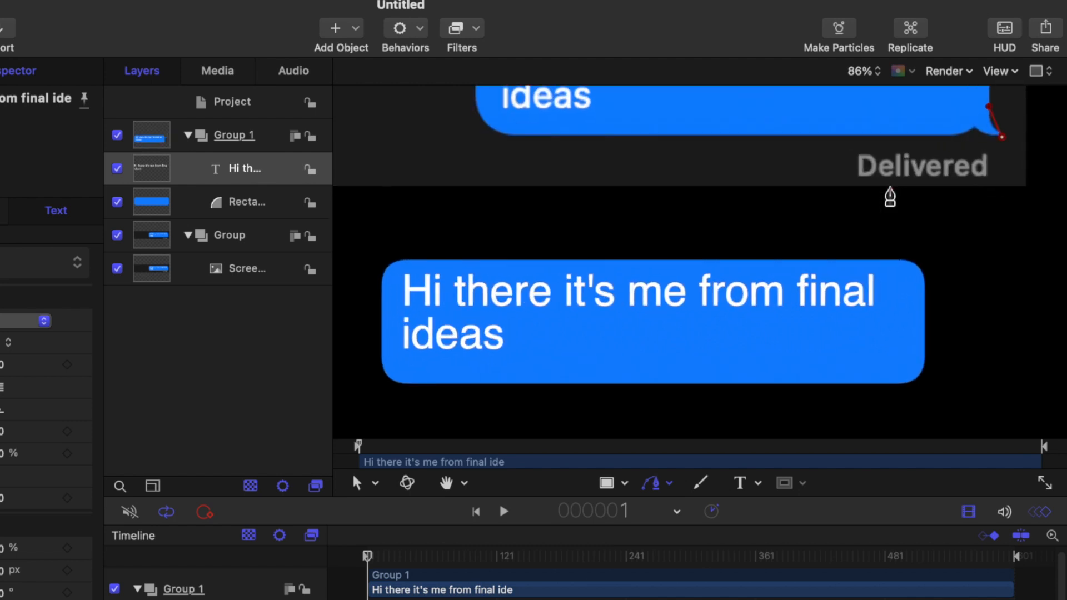
{"action": "scroll", "coordinate": [890, 195], "scroll_direction": "right", "scroll_amount": 4}
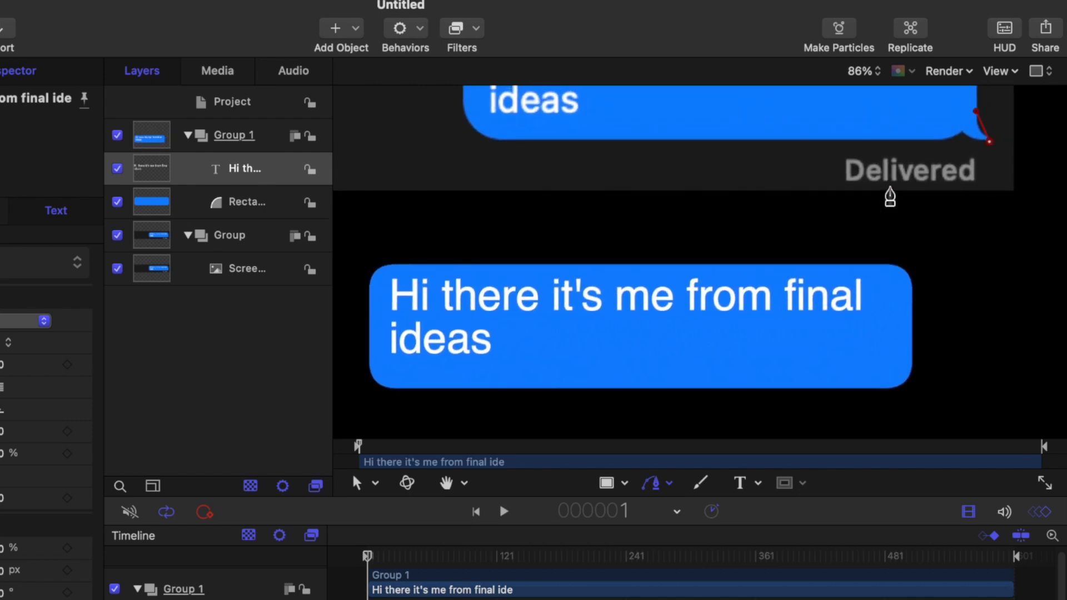
{"action": "scroll", "coordinate": [890, 196], "scroll_direction": "right", "scroll_amount": 4}
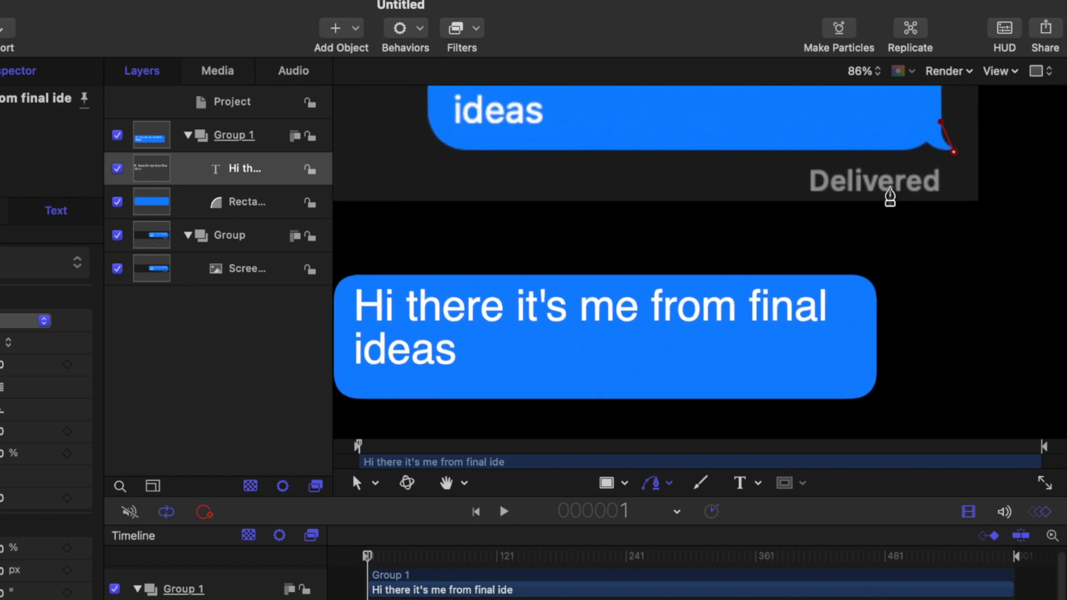
{"action": "scroll", "coordinate": [890, 195], "scroll_direction": "right", "scroll_amount": 6}
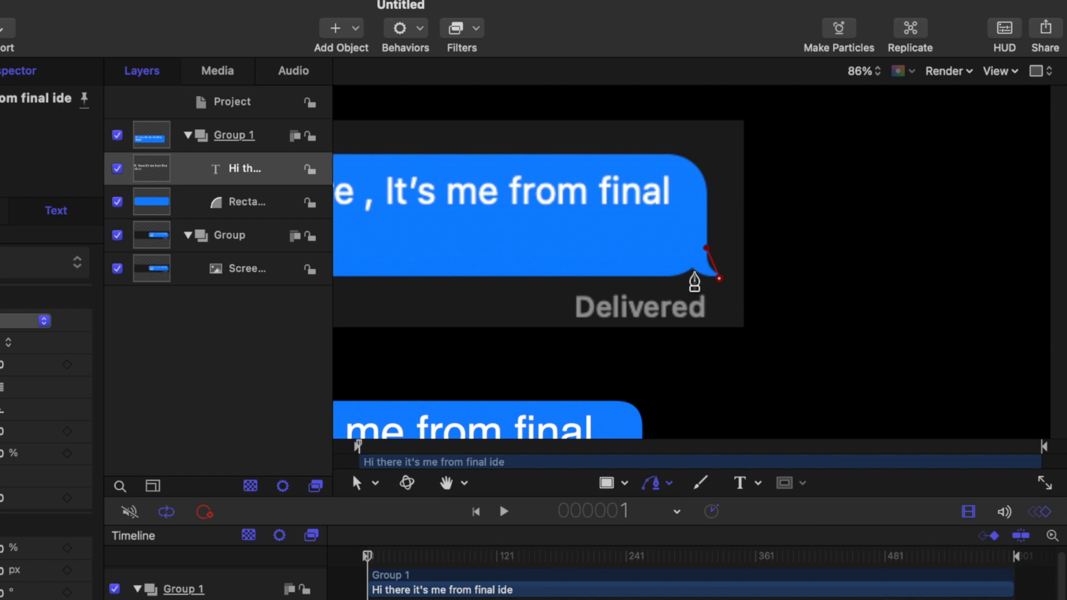
{"action": "left_click", "coordinate": [693, 269]}
{"action": "left_click", "coordinate": [720, 281]}
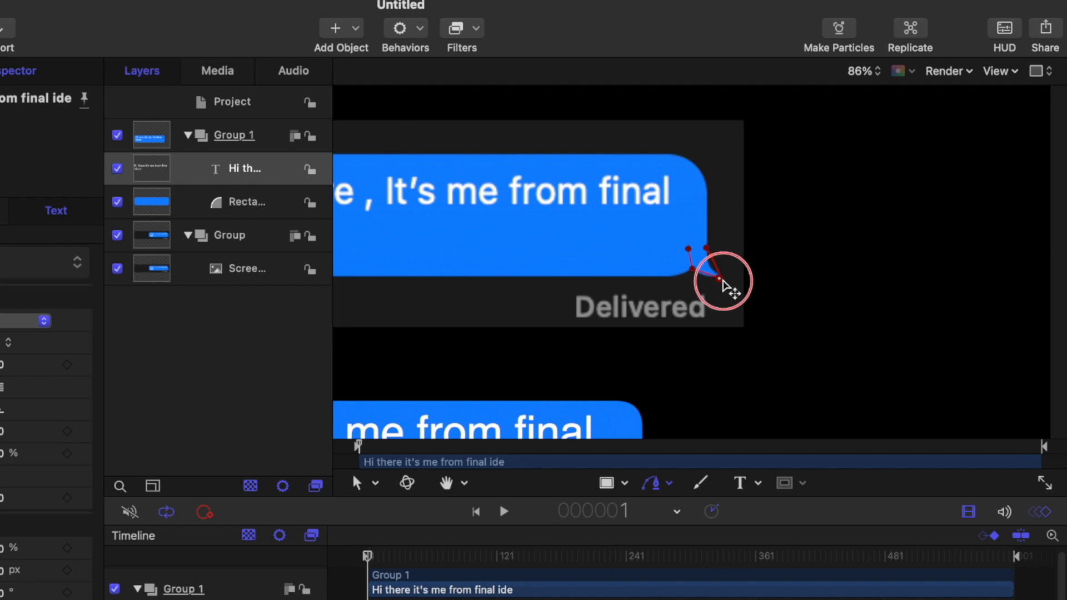
Try curving the outline at the tail's tip, and return the tip point to a sharp corner
{"action": "mouse_move", "coordinate": [721, 287]}
{"action": "left_mouse_down"}
{"action": "mouse_move", "coordinate": [730, 283]}
{"action": "mouse_move", "coordinate": [722, 268]}
{"action": "mouse_move", "coordinate": [710, 274]}
{"action": "mouse_move", "coordinate": [731, 286]}
{"action": "left_mouse_up"}
{"action": "scroll", "coordinate": [729, 284], "scroll_direction": "up", "scroll_amount": 2}
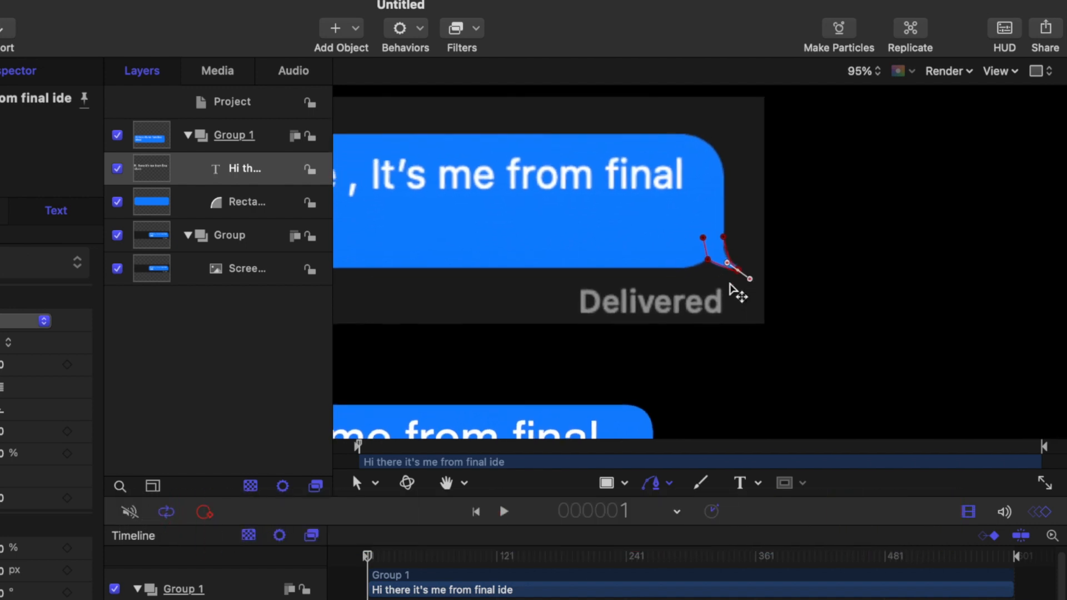
{"action": "scroll", "coordinate": [730, 284], "scroll_direction": "up", "scroll_amount": 3}
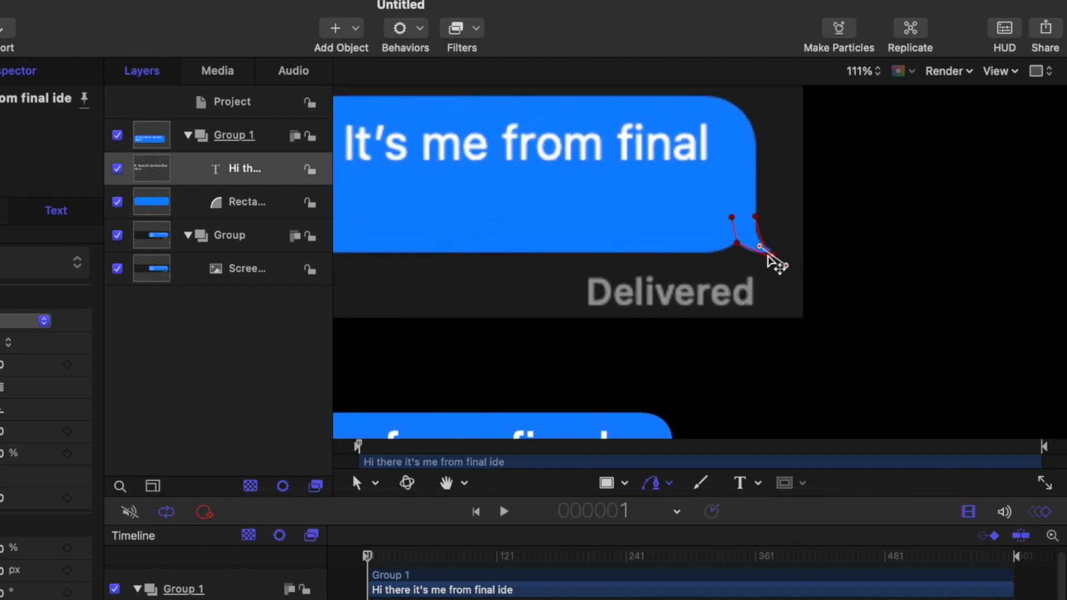
{"action": "right_click", "coordinate": [772, 257]}
{"action": "left_click", "coordinate": [788, 266]}
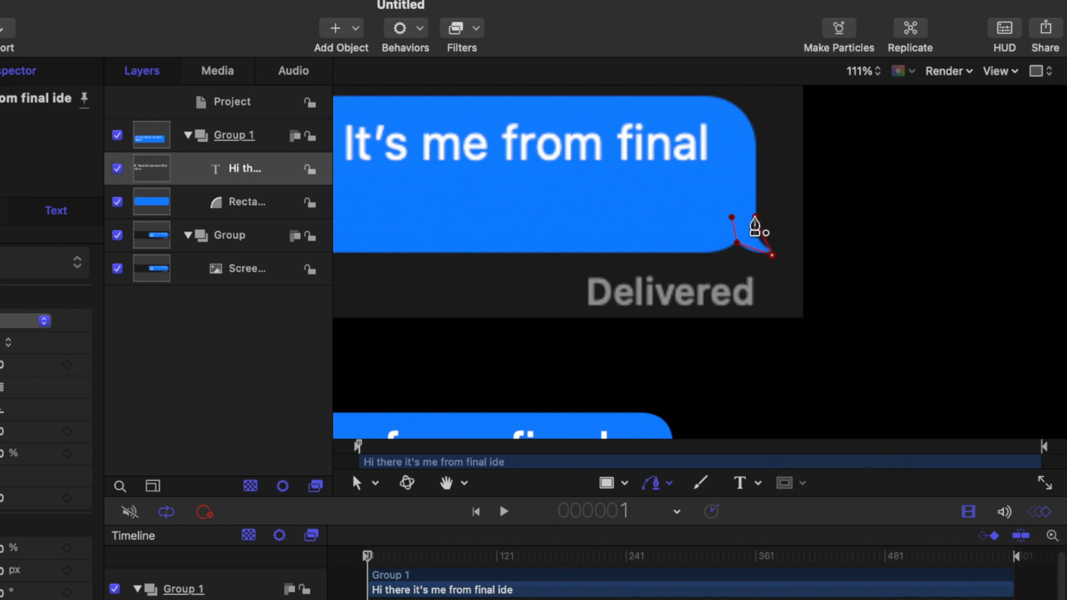
Close the tail outline at its first point and bend the outer edge inward to follow the reference tail's curve
{"action": "left_click", "coordinate": [755, 218]}
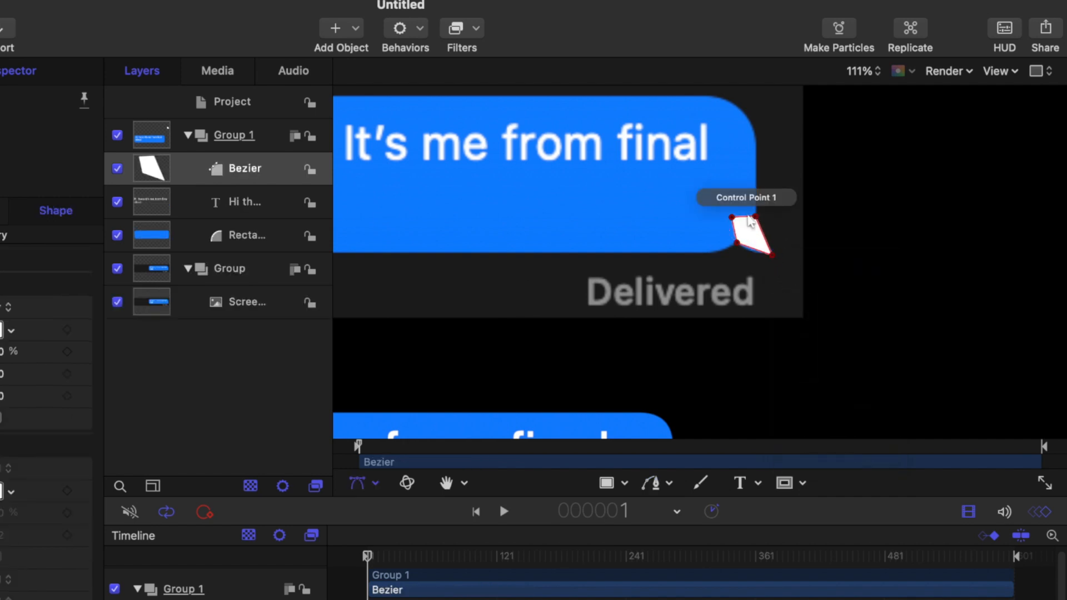
{"action": "mouse_move", "coordinate": [756, 221]}
{"action": "left_mouse_down"}
{"action": "mouse_move", "coordinate": [758, 200]}
{"action": "mouse_move", "coordinate": [753, 207]}
{"action": "left_mouse_up"}
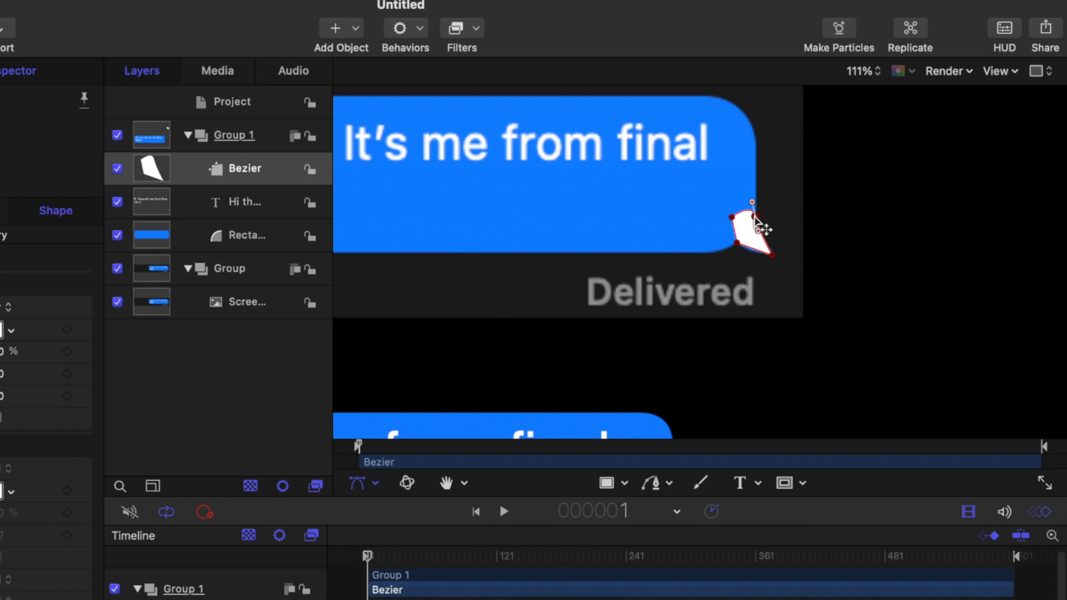
{"action": "right_click", "coordinate": [756, 221]}
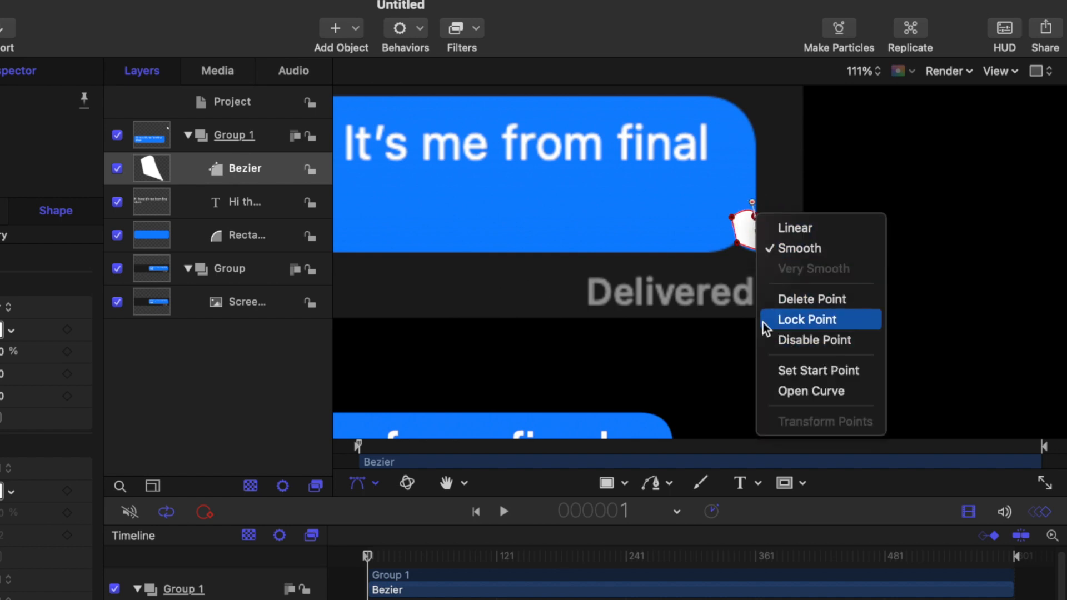
{"action": "left_click", "coordinate": [741, 252]}
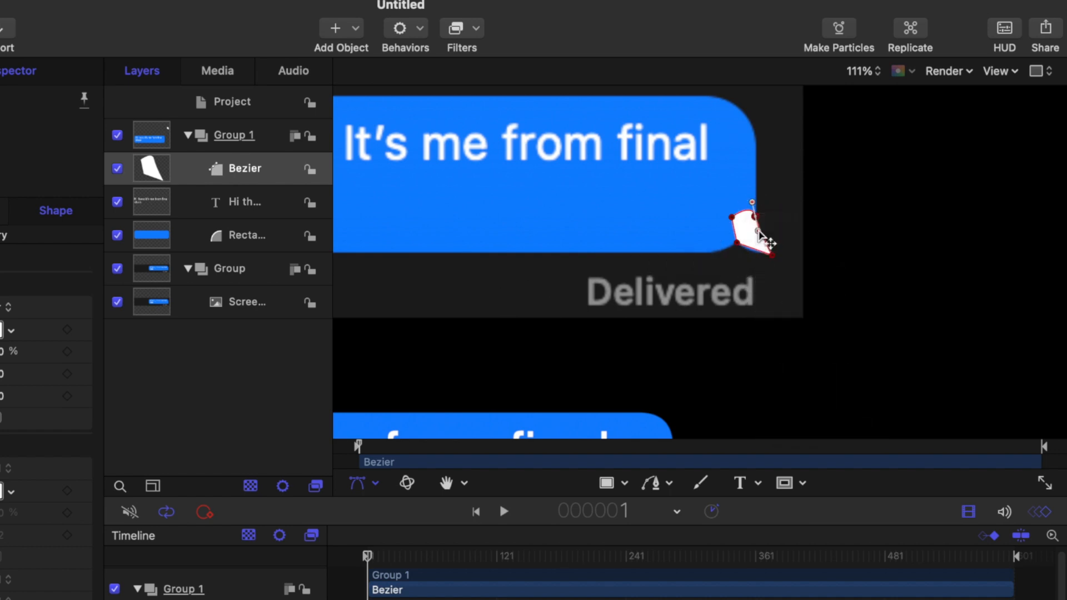
{"action": "right_click", "coordinate": [758, 231]}
{"action": "left_click", "coordinate": [769, 237]}
{"action": "left_click_drag", "start_coordinate": [758, 230], "coordinate": [750, 234]}
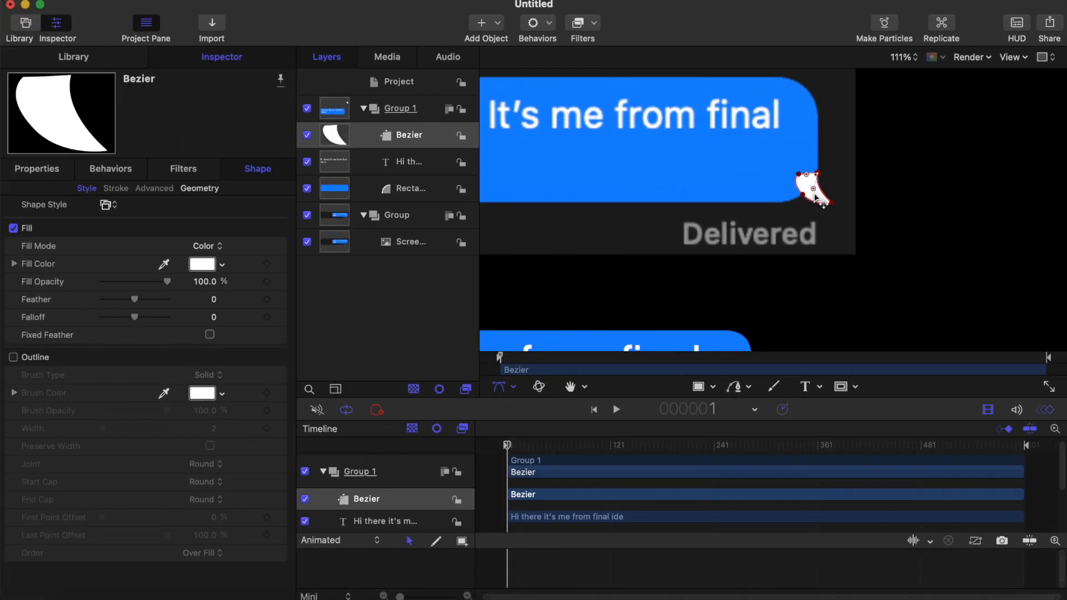
{"action": "left_click_drag", "start_coordinate": [814, 189], "coordinate": [812, 198]}
Apply an Align To behavior to the Bezier tail and assign the blue Rectangle as its target object
{"action": "scroll", "coordinate": [801, 265], "scroll_direction": "down", "scroll_amount": 5}
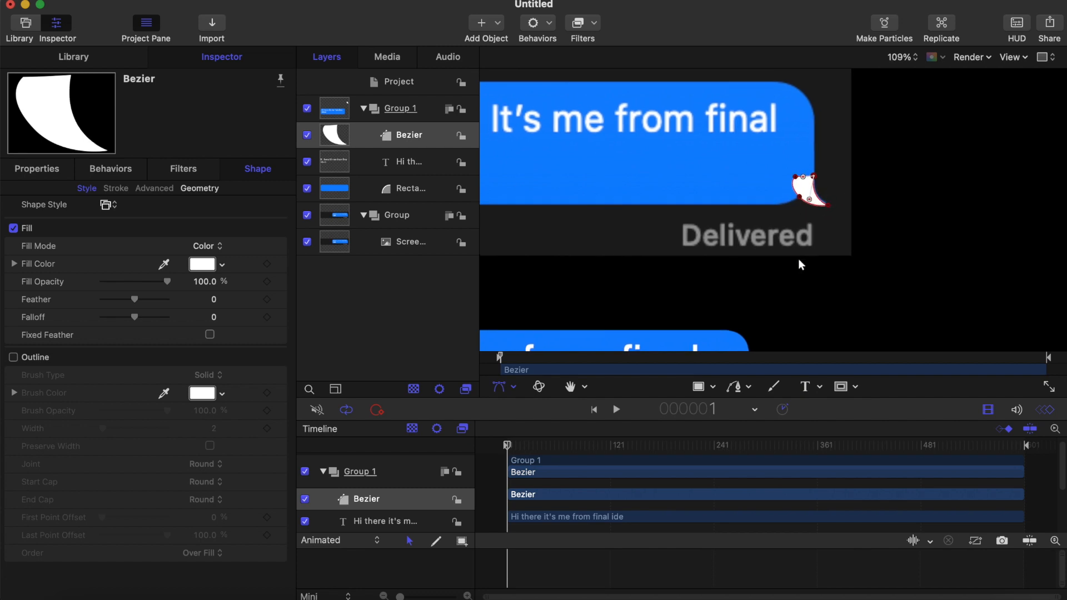
{"action": "scroll", "coordinate": [801, 265], "scroll_direction": "down", "scroll_amount": 4}
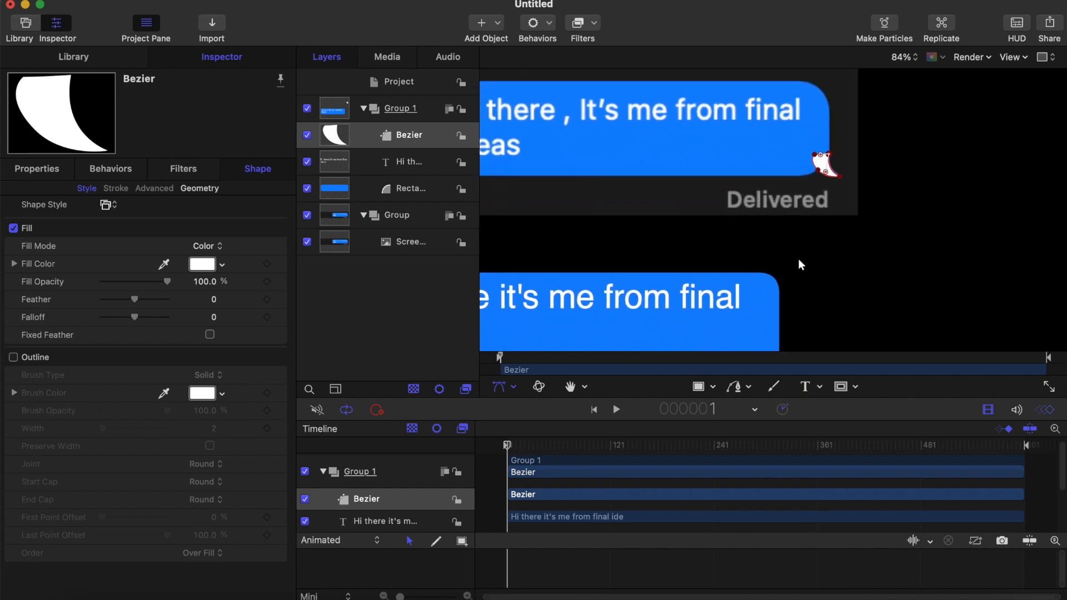
{"action": "scroll", "coordinate": [801, 265], "scroll_direction": "left", "scroll_amount": 3}
{"action": "scroll", "coordinate": [801, 264], "scroll_direction": "down", "scroll_amount": 2}
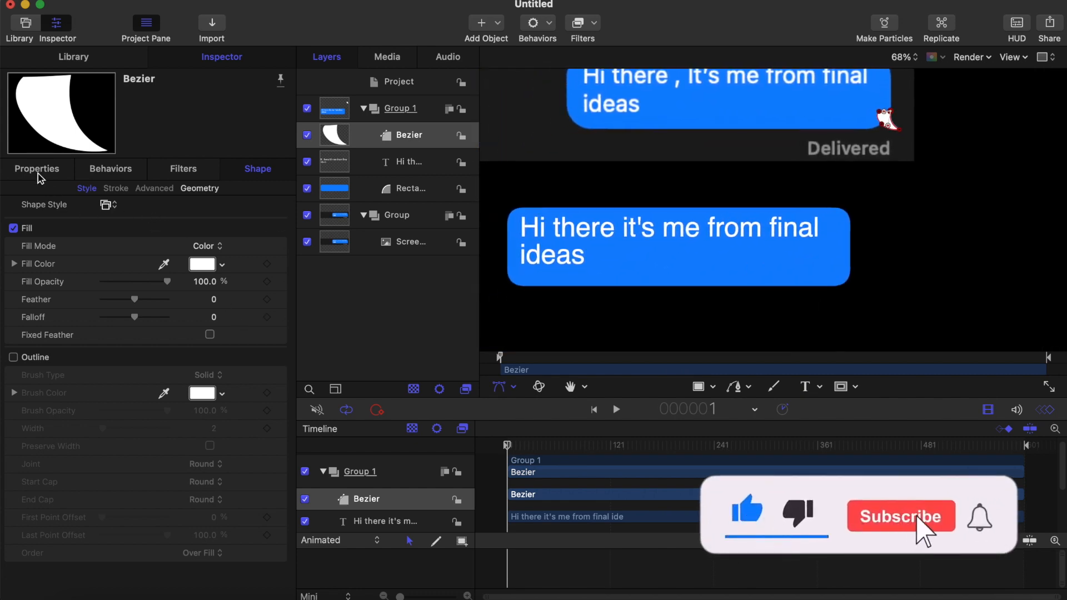
{"action": "scroll", "coordinate": [887, 231], "scroll_direction": "down", "scroll_amount": 5}
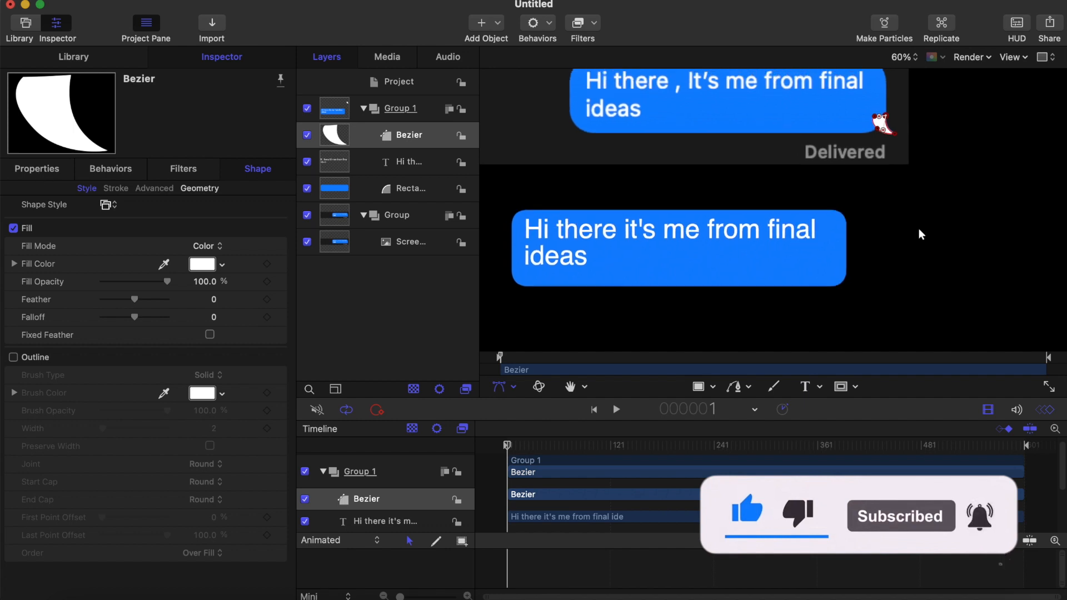
{"action": "scroll", "coordinate": [921, 234], "scroll_direction": "left", "scroll_amount": 2}
{"action": "scroll", "coordinate": [921, 234], "scroll_direction": "down", "scroll_amount": 1}
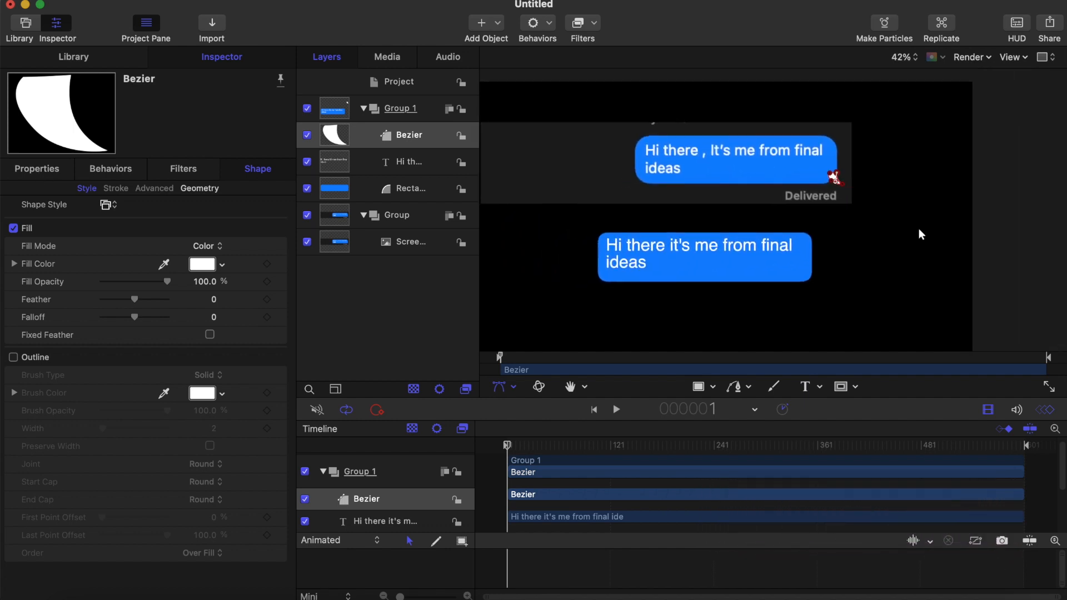
{"action": "scroll", "coordinate": [921, 234], "scroll_direction": "up", "scroll_amount": 3}
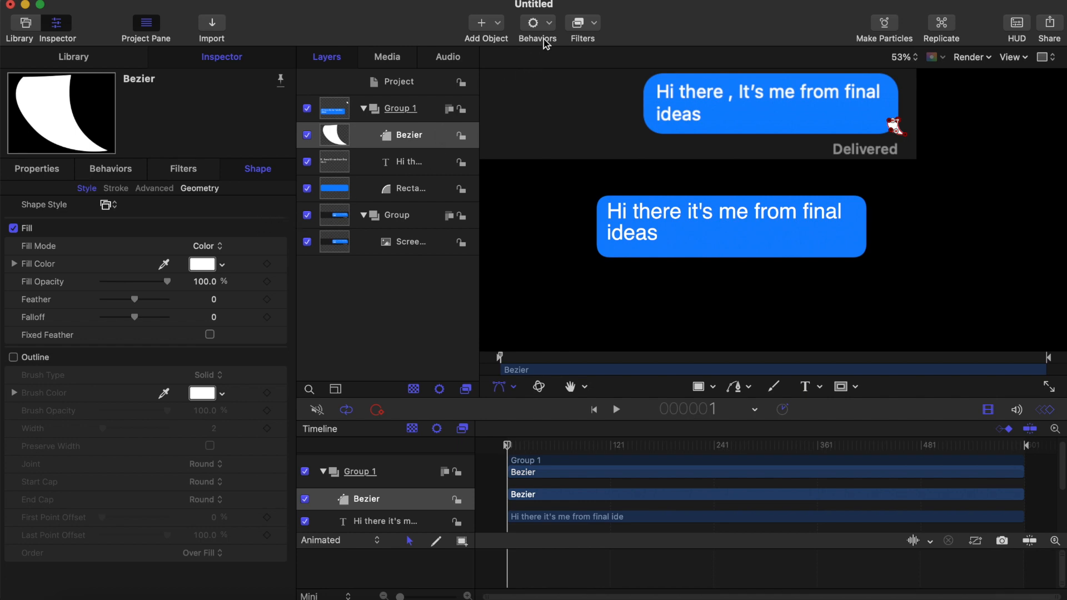
{"action": "left_click", "coordinate": [550, 25]}
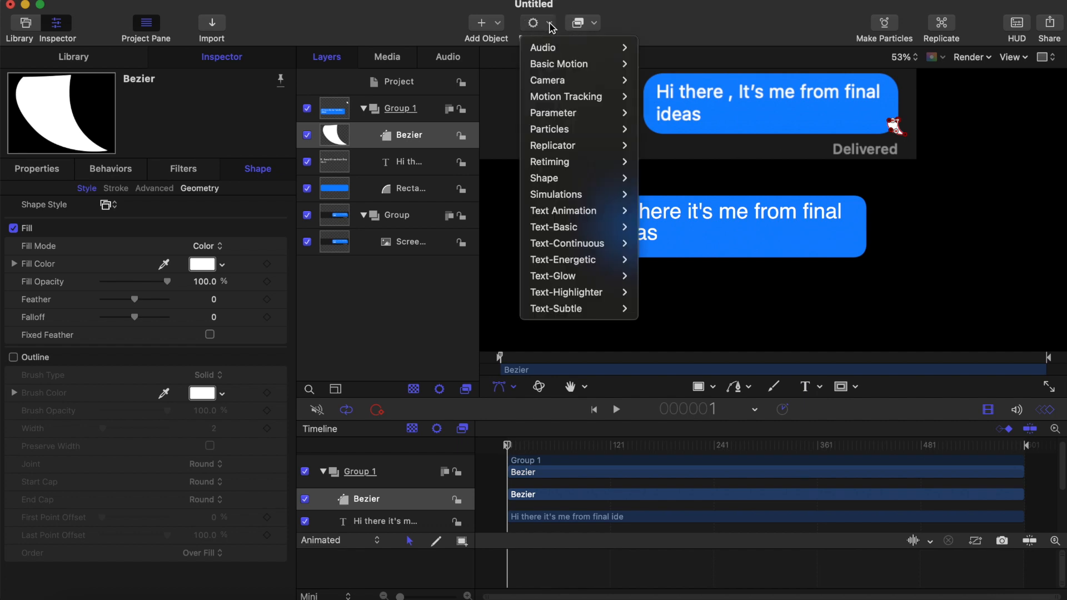
{"action": "mouse_move", "coordinate": [600, 64]}
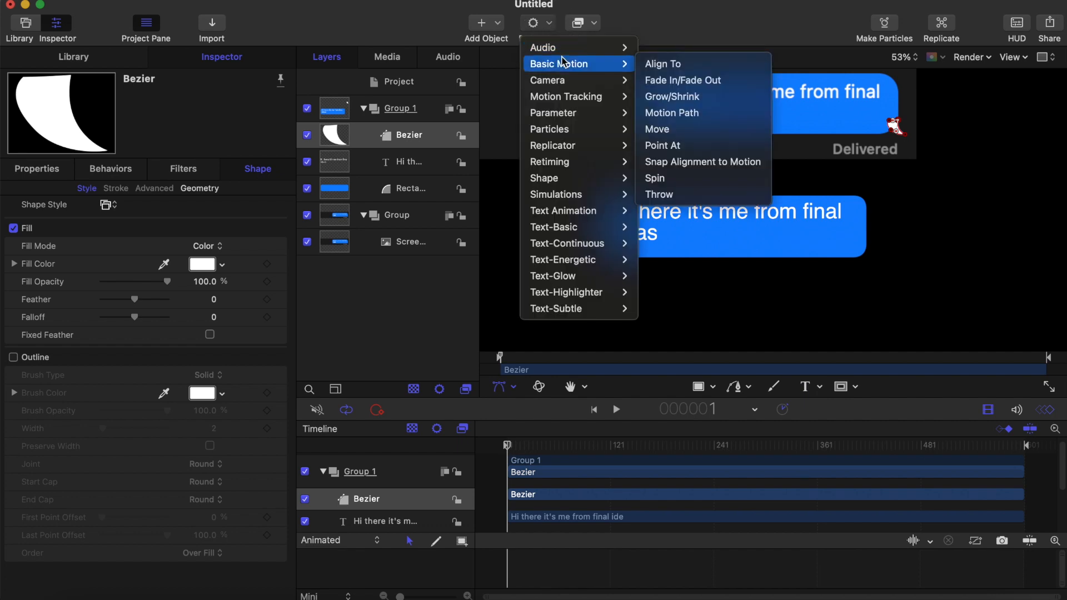
{"action": "left_click", "coordinate": [663, 64]}
{"action": "left_click_drag", "start_coordinate": [410, 204], "coordinate": [211, 227]}
Align the Bezier tail's Upper Left to the Rectangle's Lower Right in the Align To behavior
{"action": "left_click", "coordinate": [205, 248]}
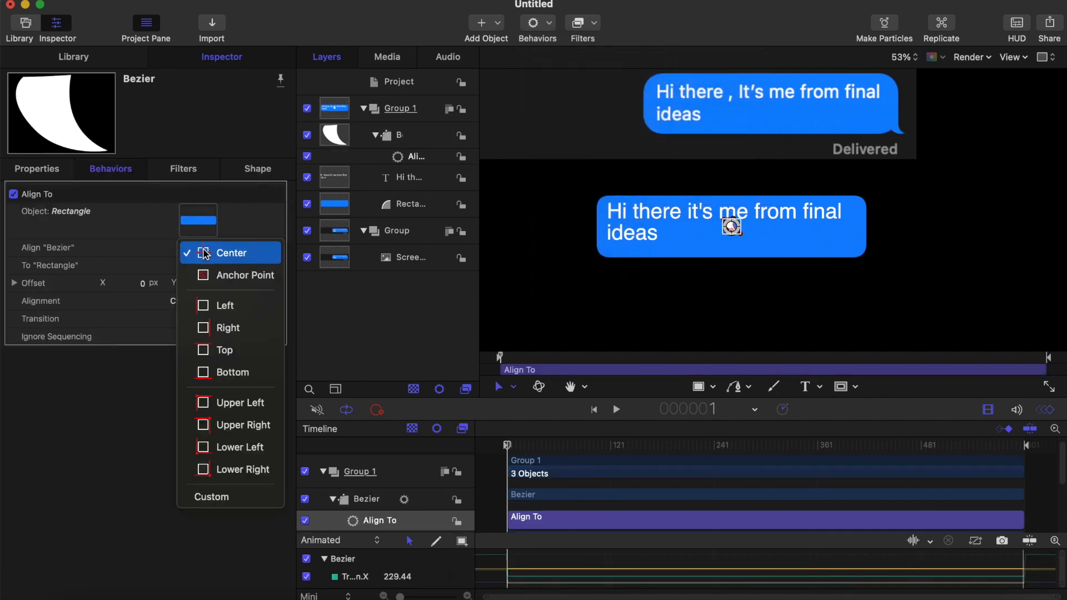
{"action": "left_click", "coordinate": [231, 403]}
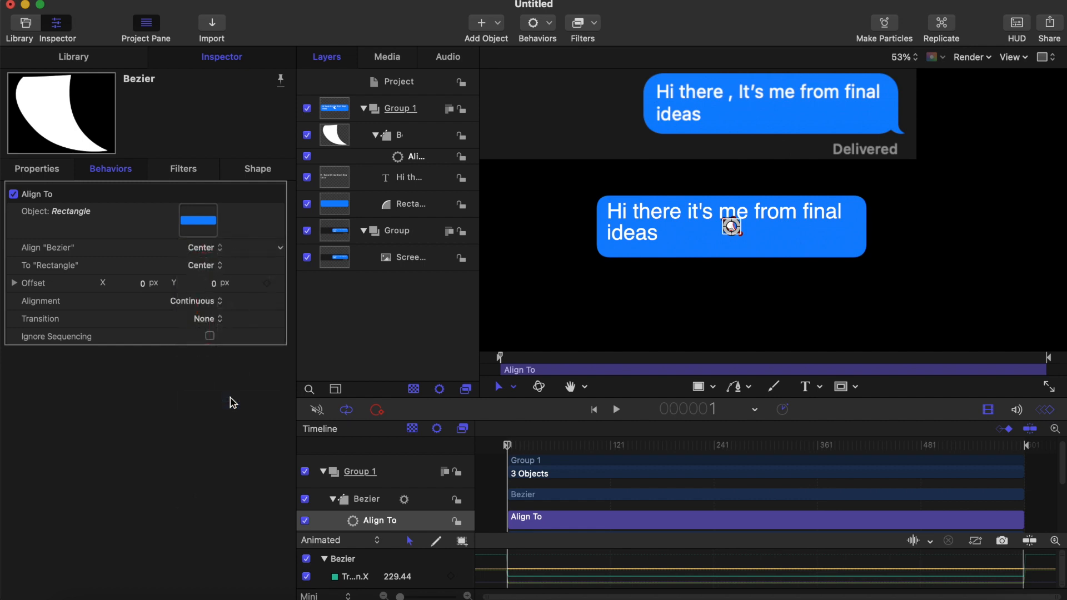
{"action": "left_click", "coordinate": [211, 269]}
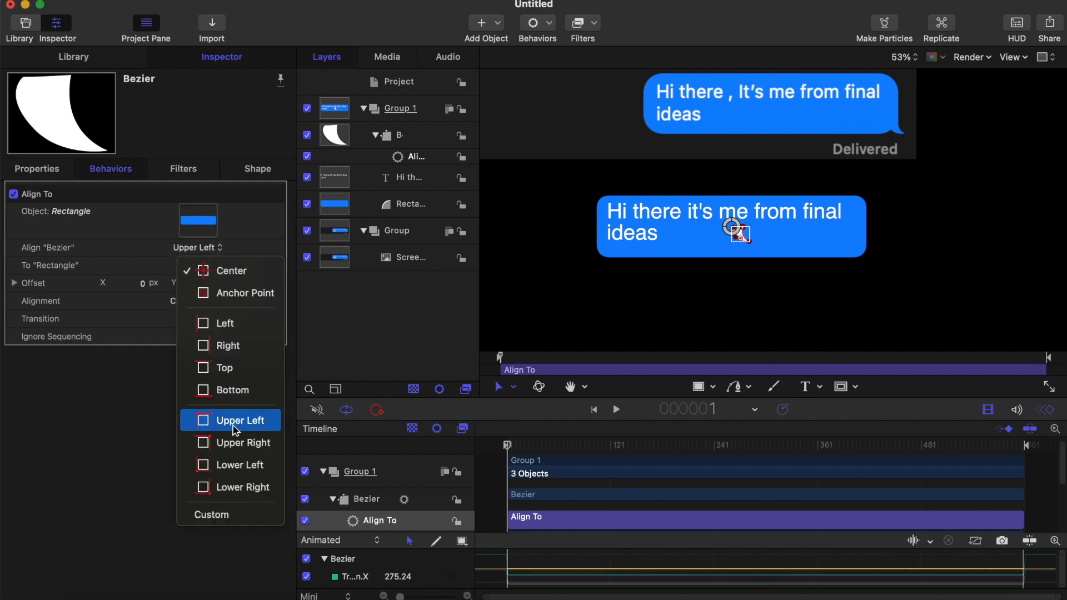
{"action": "left_click", "coordinate": [226, 489]}
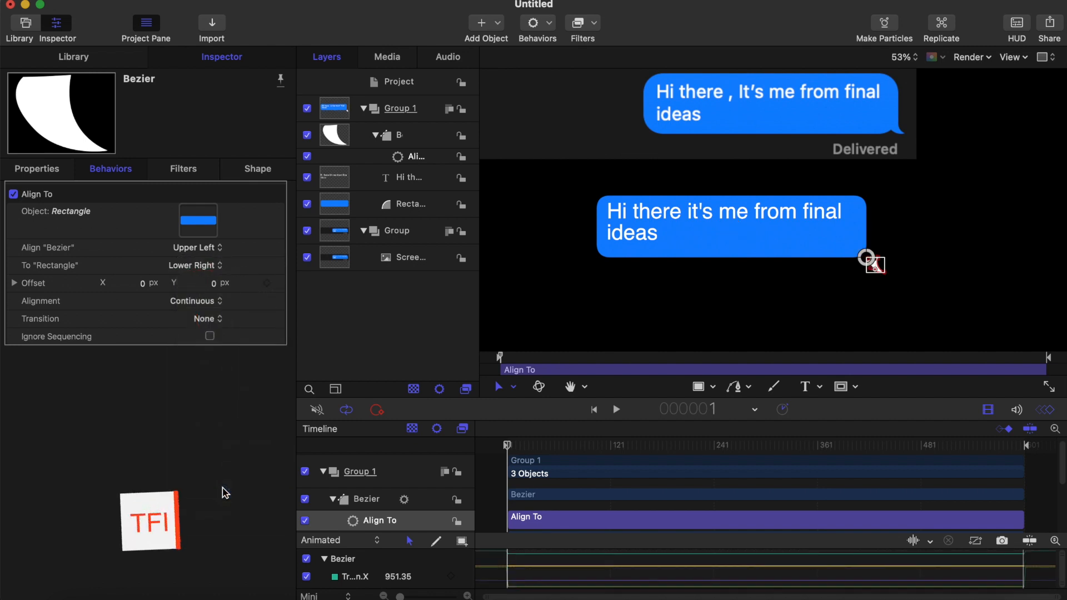
Set the Align To offset to X -56 px and Y 79 px to seat the tail on the bubble's lower-right corner
{"action": "left_click", "coordinate": [142, 284]}
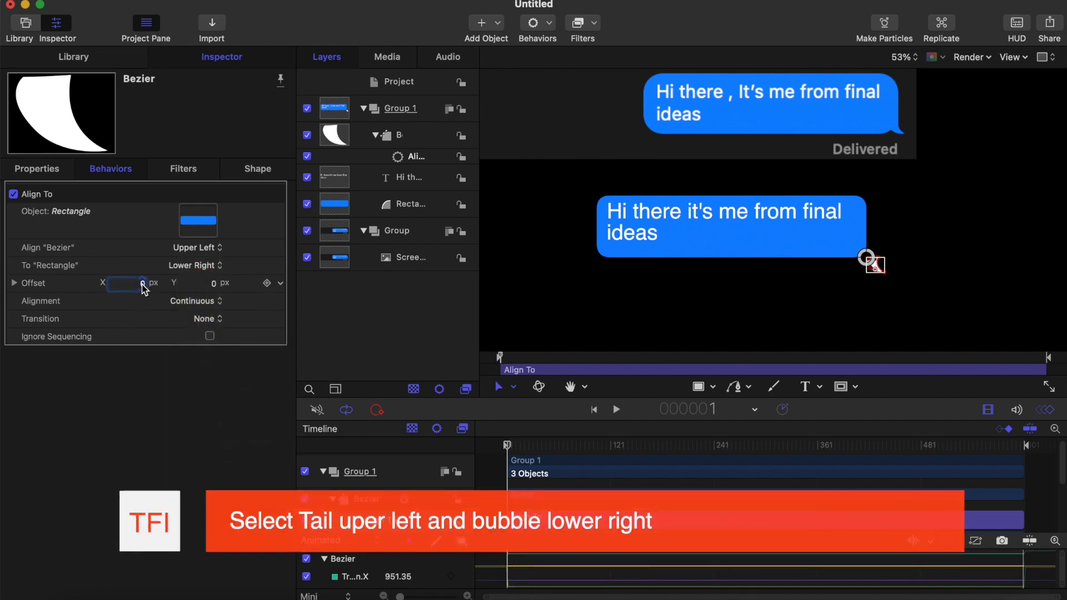
{"action": "left_click_drag", "start_coordinate": [142, 284], "coordinate": [143, 305]}
{"action": "left_click", "coordinate": [696, 383]}
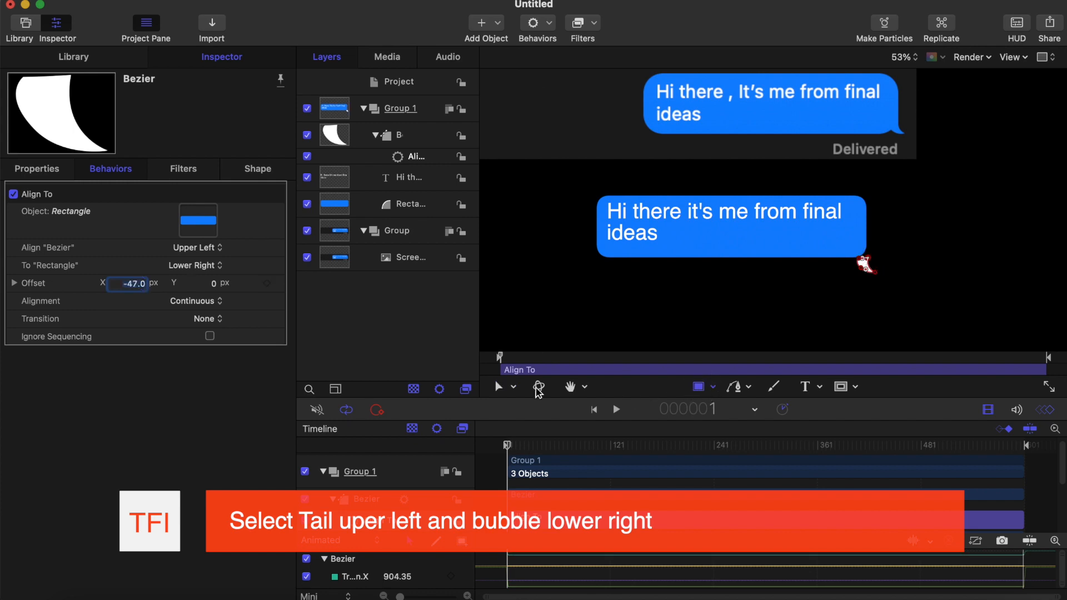
{"action": "left_click", "coordinate": [512, 388]}
{"action": "left_click", "coordinate": [520, 163]}
{"action": "left_click", "coordinate": [699, 387]}
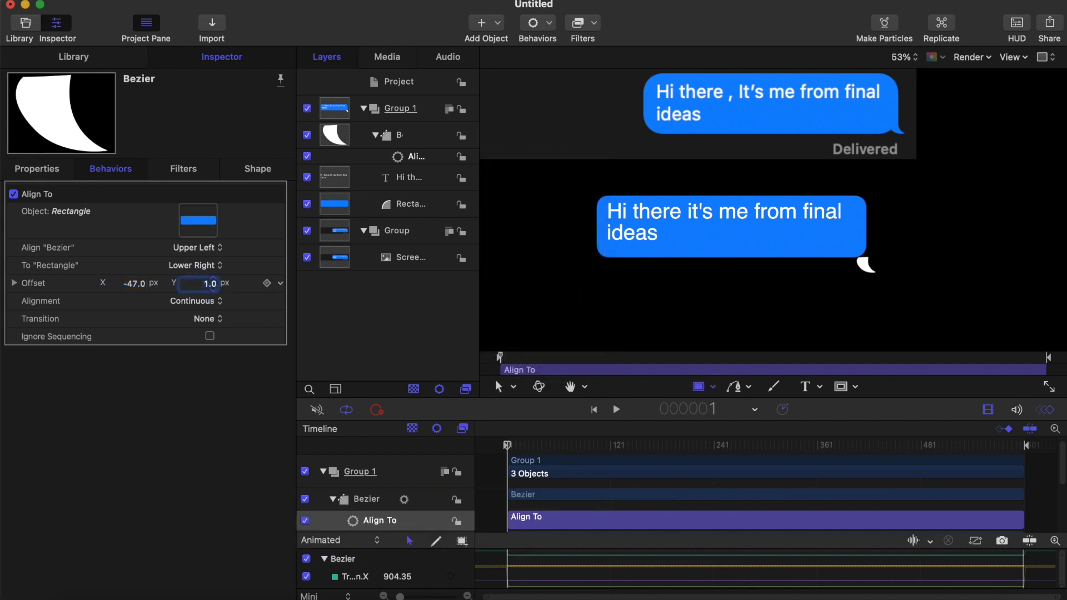
{"action": "left_click_drag", "start_coordinate": [210, 283], "coordinate": [307, 283]}
{"action": "left_click_drag", "start_coordinate": [192, 295], "coordinate": [204, 336]}
{"action": "scroll", "coordinate": [857, 264], "scroll_direction": "up", "scroll_amount": 3}
{"action": "scroll", "coordinate": [857, 264], "scroll_direction": "right", "scroll_amount": 3}
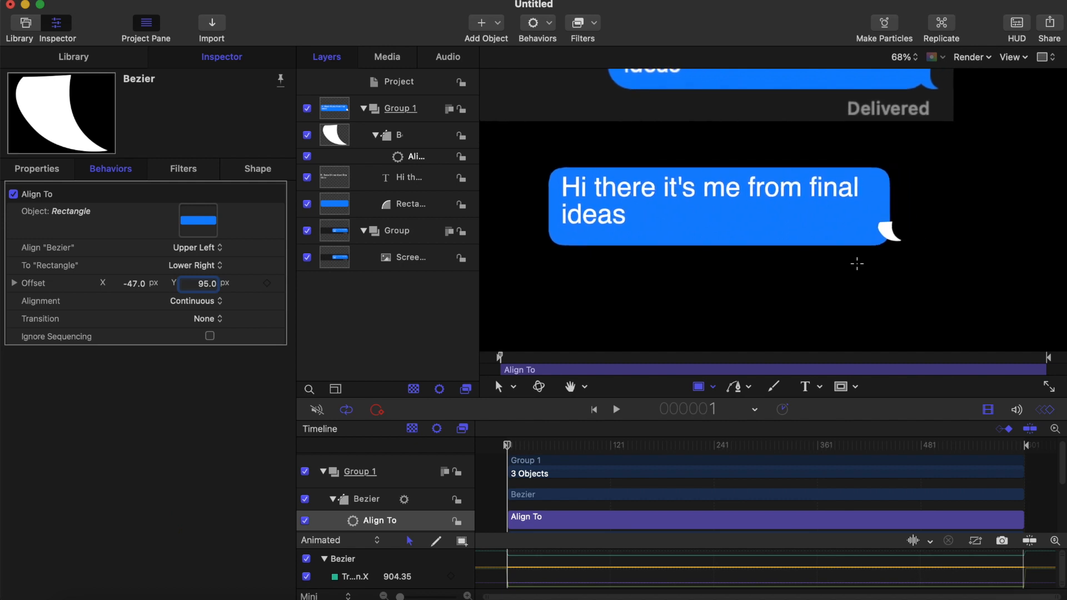
{"action": "left_click", "coordinate": [133, 283]}
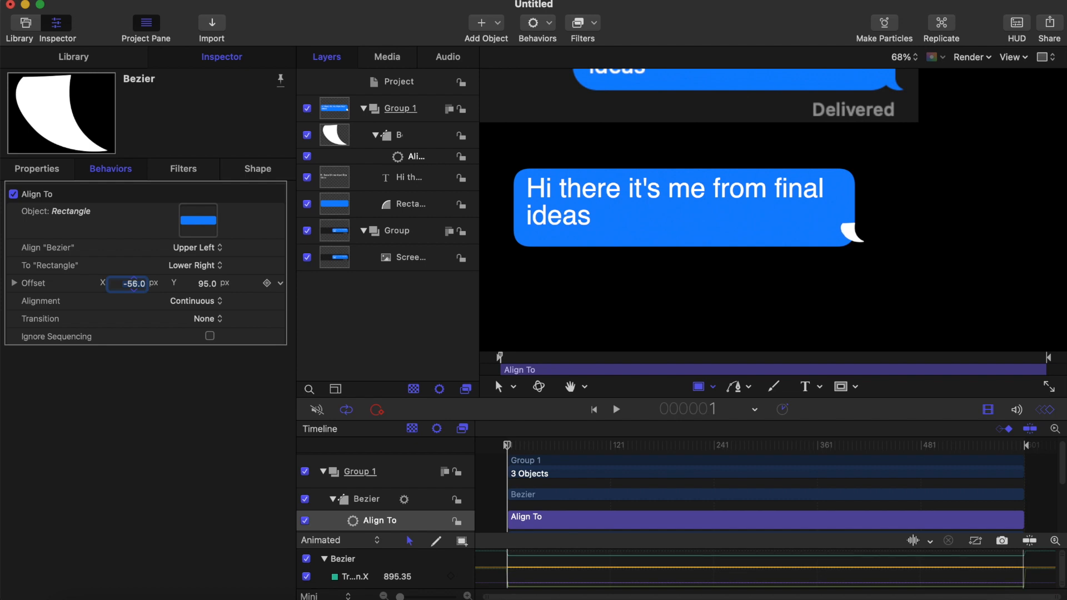
{"action": "left_click", "coordinate": [206, 284]}
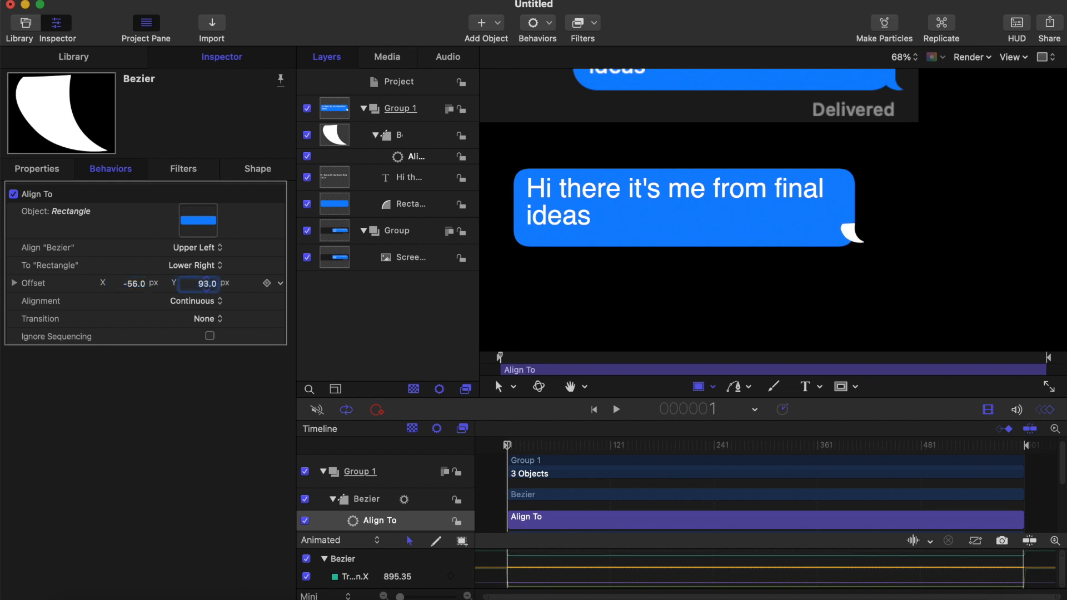
{"action": "left_click_drag", "start_coordinate": [207, 284], "coordinate": [207, 288]}
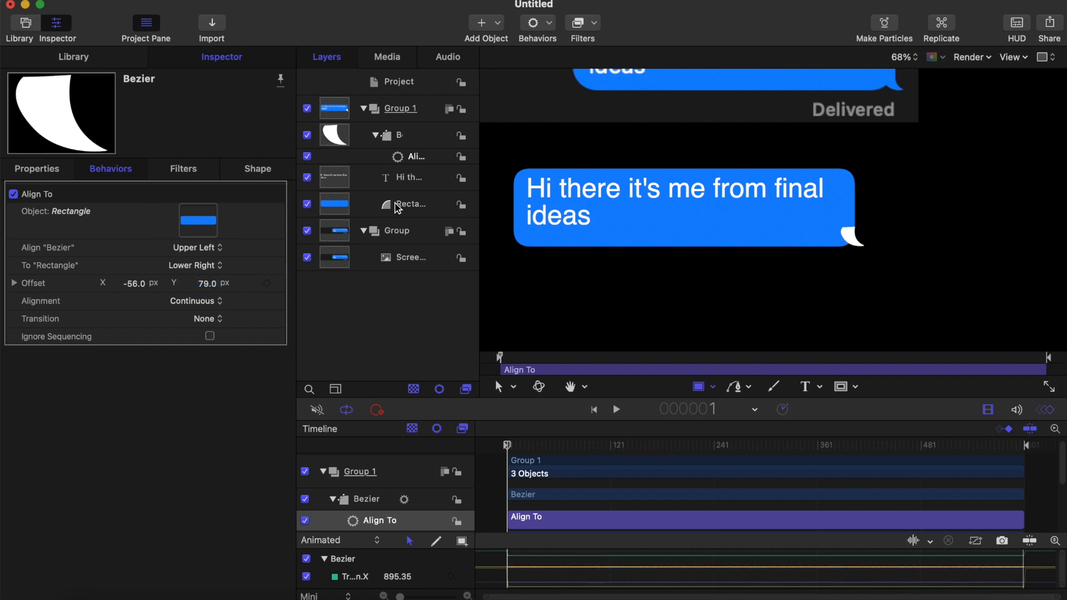
Set the blue Rectangle's X position to 169.3 px to test whether the tail follows it
{"action": "left_click", "coordinate": [398, 209]}
{"action": "left_click", "coordinate": [40, 169]}
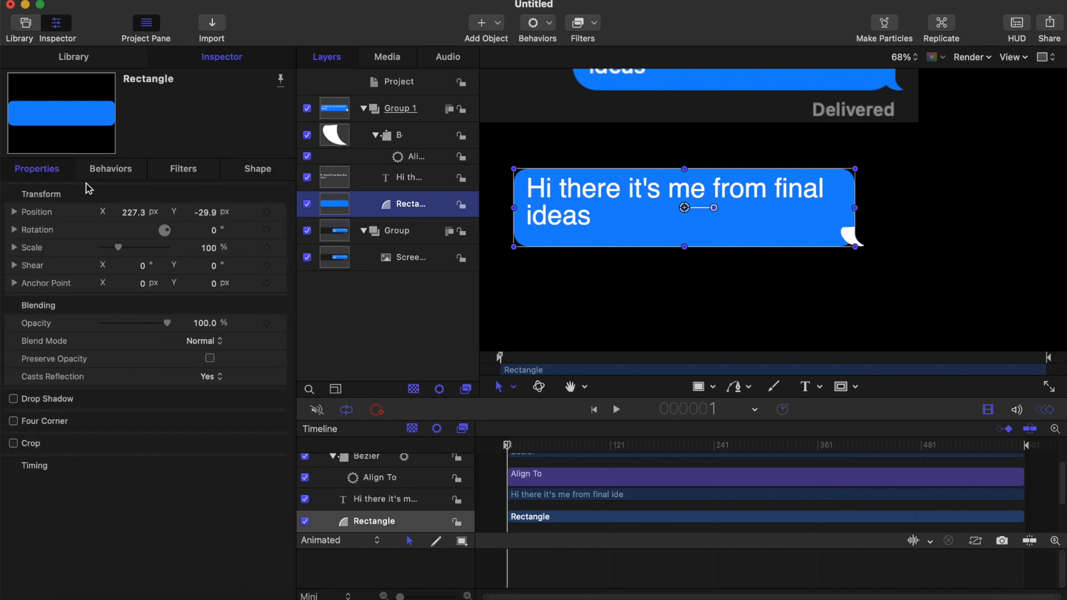
{"action": "mouse_move", "coordinate": [137, 218]}
{"action": "left_mouse_down"}
{"action": "mouse_move", "coordinate": [66, 218]}
{"action": "mouse_move", "coordinate": [181, 214]}
{"action": "mouse_move", "coordinate": [135, 214]}
{"action": "left_mouse_up"}
{"action": "left_click", "coordinate": [699, 387]}
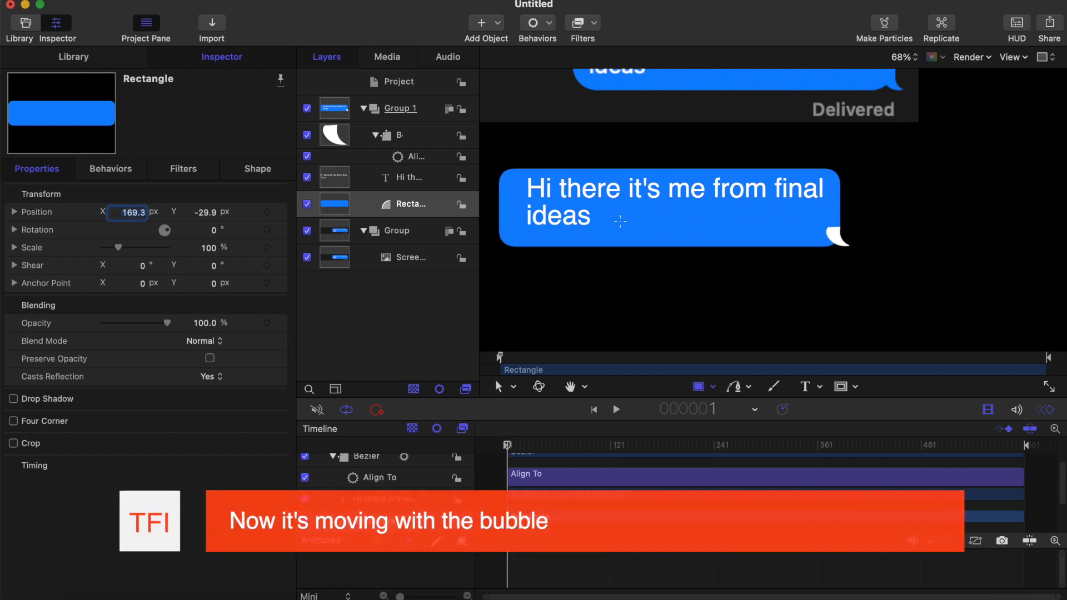
{"action": "scroll", "coordinate": [620, 221], "scroll_direction": "down", "scroll_amount": 3}
{"action": "scroll", "coordinate": [620, 221], "scroll_direction": "left", "scroll_amount": 3}
{"action": "scroll", "coordinate": [620, 221], "scroll_direction": "down", "scroll_amount": 1}
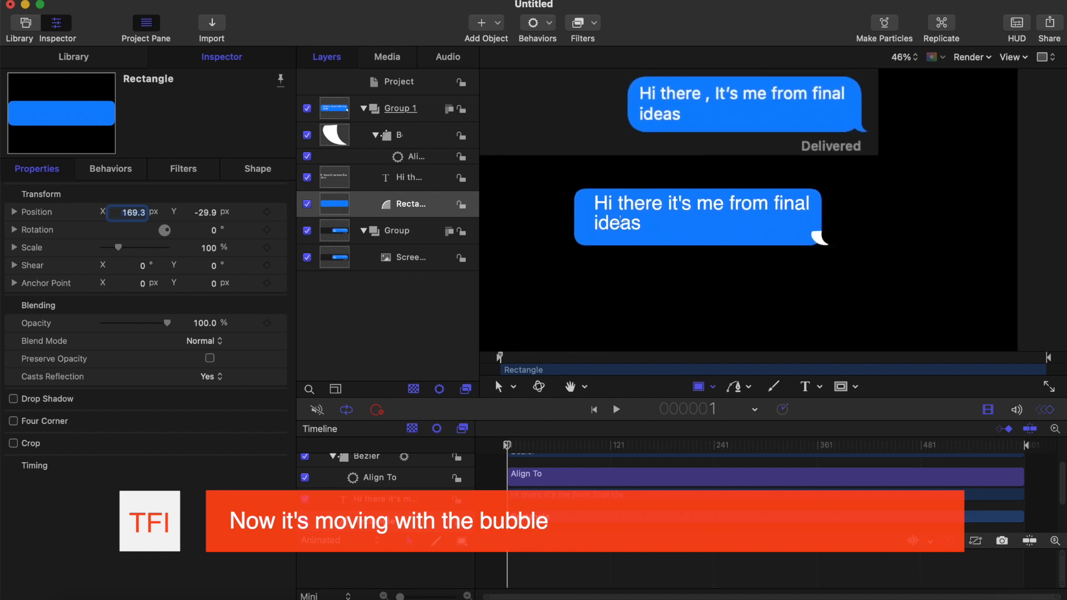
Apply an Align To behavior to the blue Rectangle and assign the message text as its target object
{"action": "scroll", "coordinate": [620, 221], "scroll_direction": "down", "scroll_amount": 1}
{"action": "scroll", "coordinate": [620, 221], "scroll_direction": "left", "scroll_amount": 3}
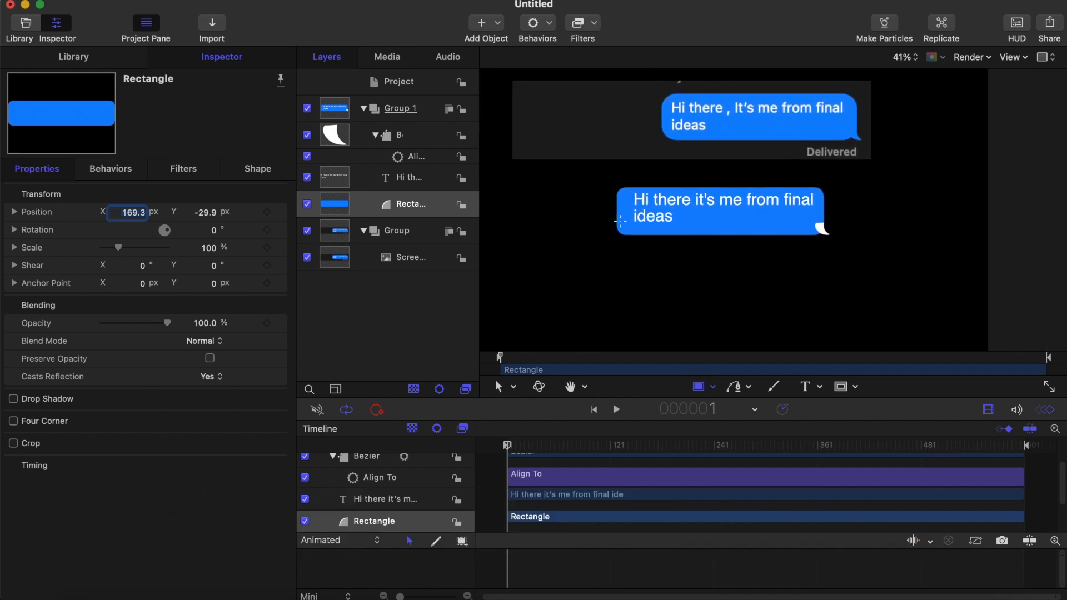
{"action": "scroll", "coordinate": [620, 222], "scroll_direction": "up", "scroll_amount": 1}
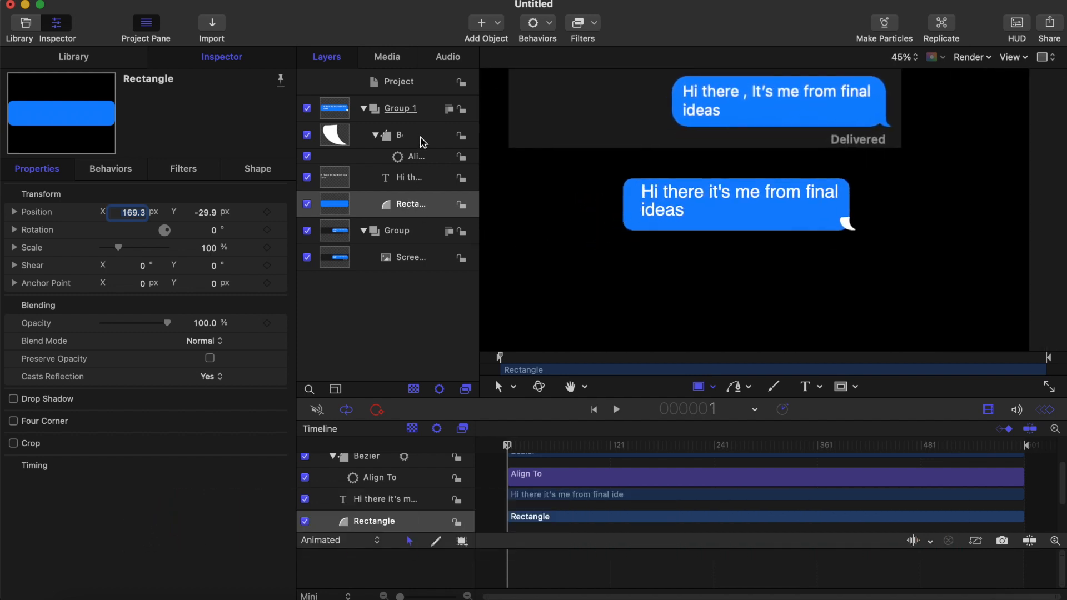
{"action": "right_click", "coordinate": [403, 203]}
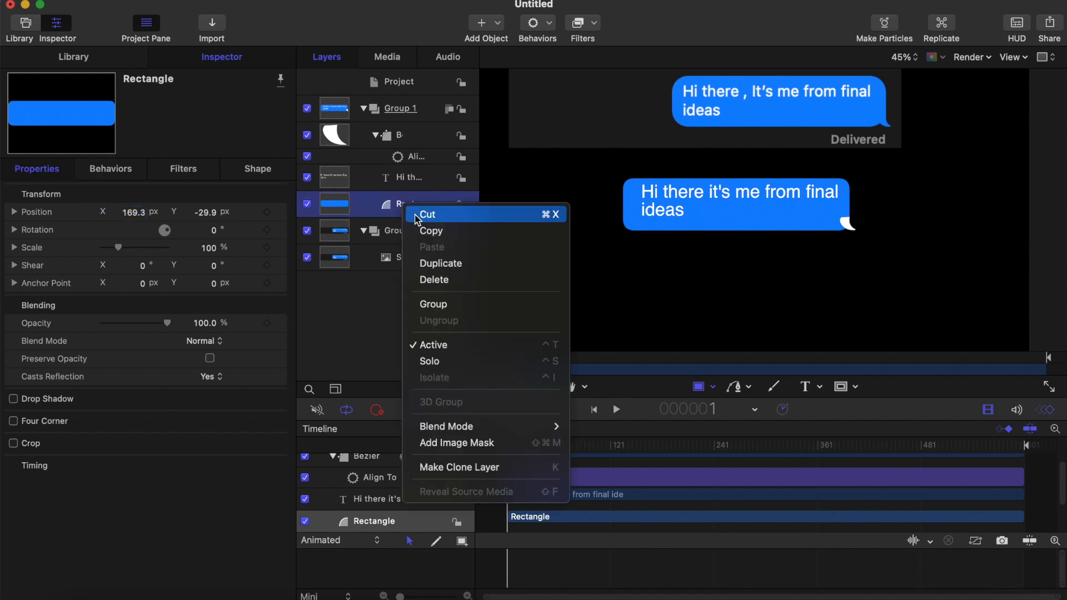
{"action": "left_click", "coordinate": [384, 196]}
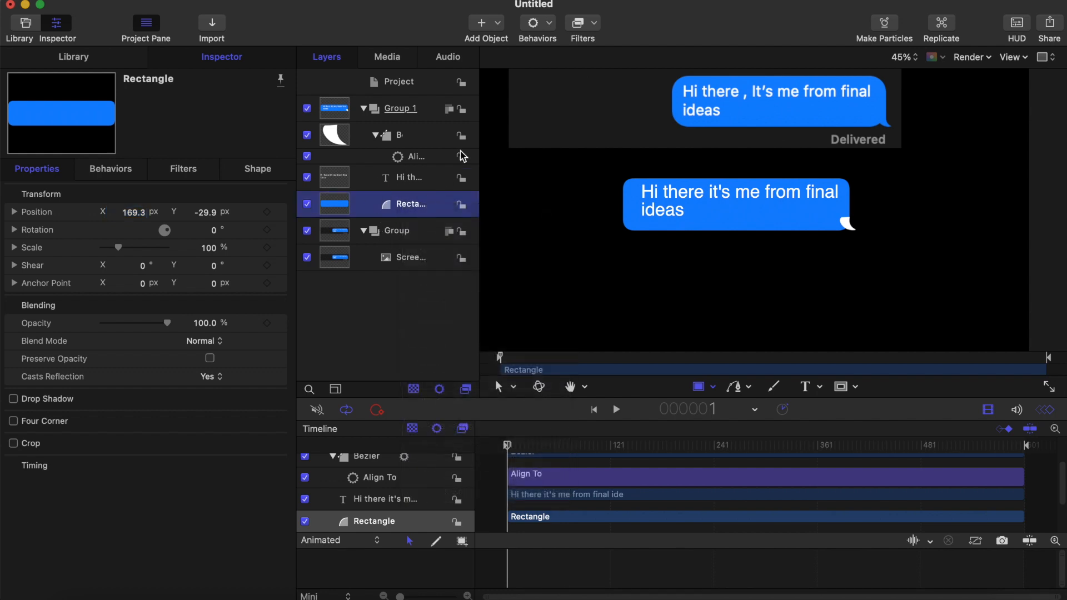
{"action": "left_click", "coordinate": [553, 23]}
{"action": "mouse_move", "coordinate": [573, 65]}
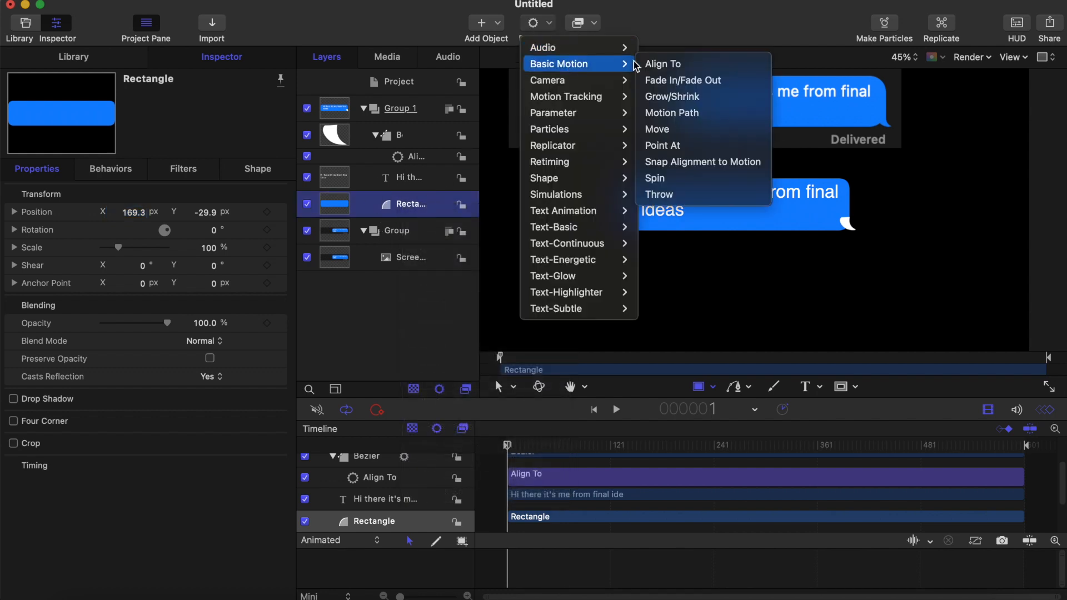
{"action": "left_click", "coordinate": [682, 71]}
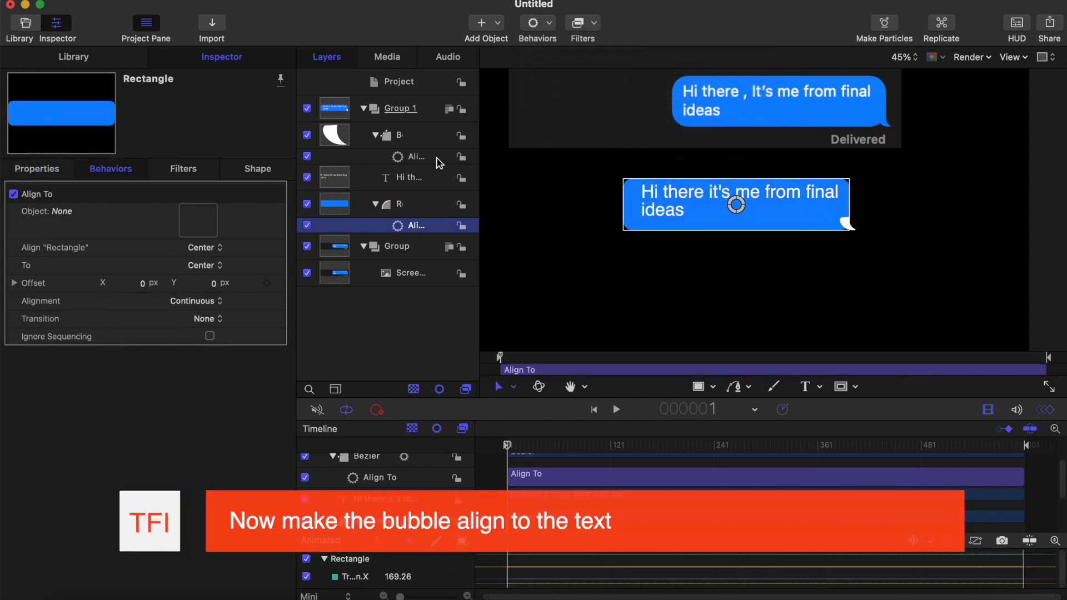
{"action": "left_click_drag", "start_coordinate": [421, 178], "coordinate": [215, 225]}
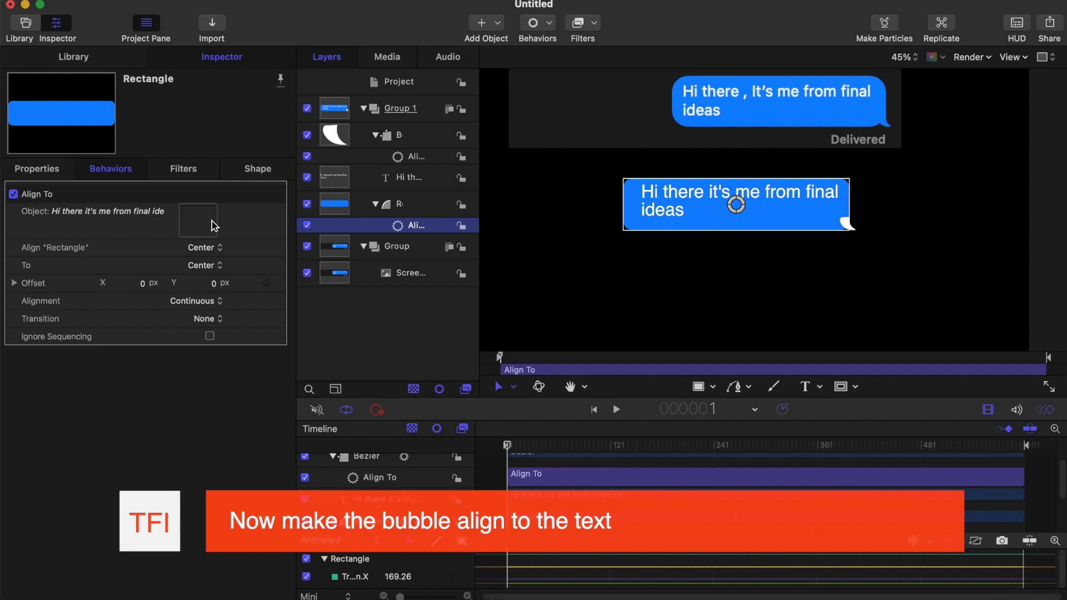
{"action": "left_click", "coordinate": [702, 393]}
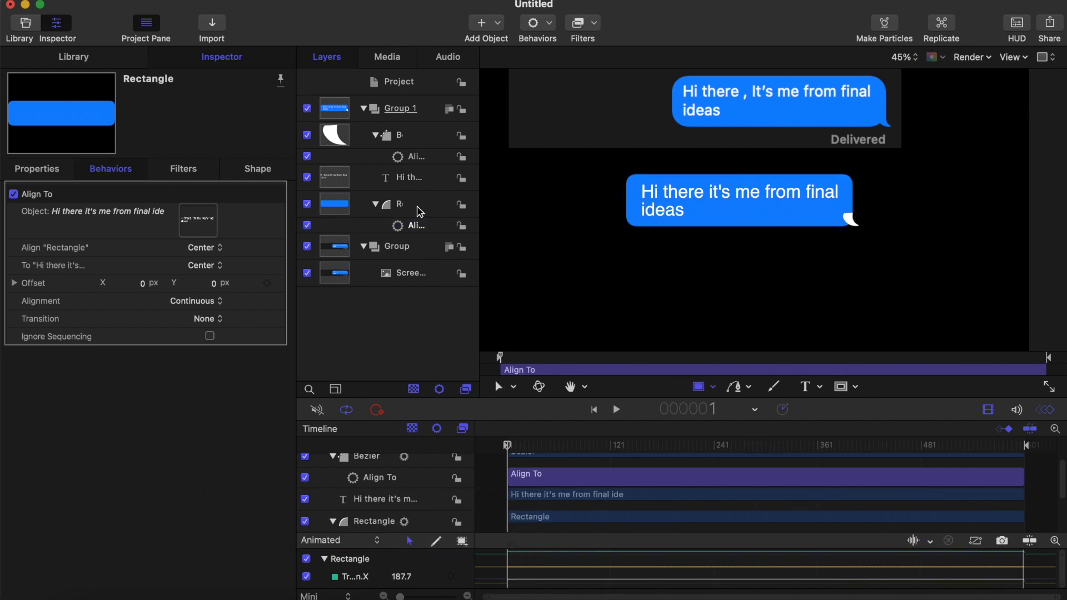
Set the message text's X position to 361.7 px to test whether the bubble and tail follow it
{"action": "scroll", "coordinate": [743, 180], "scroll_direction": "down", "scroll_amount": 3}
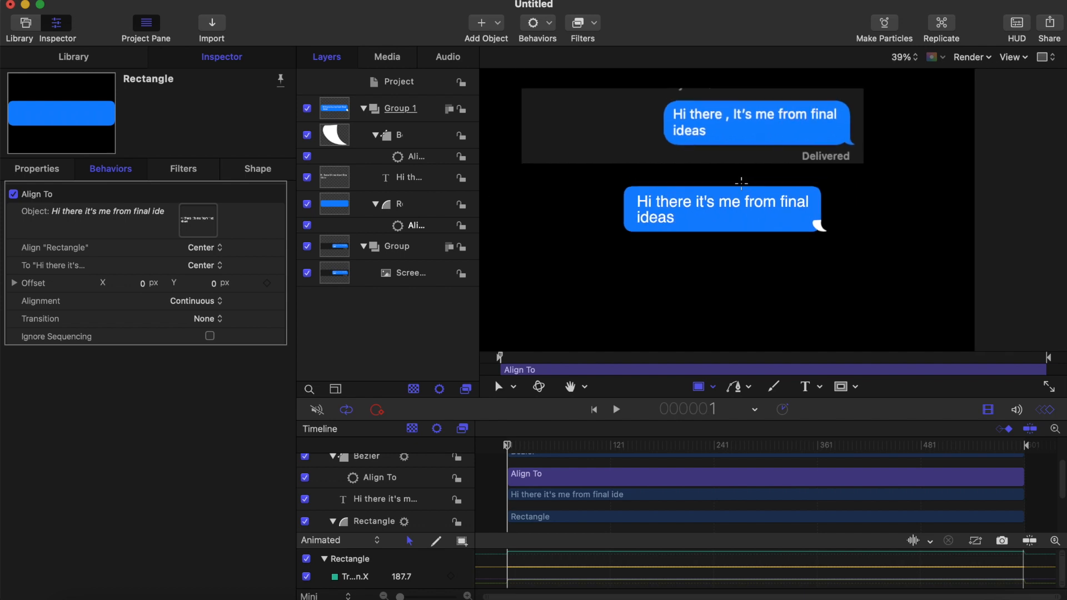
{"action": "scroll", "coordinate": [741, 184], "scroll_direction": "up", "scroll_amount": 1}
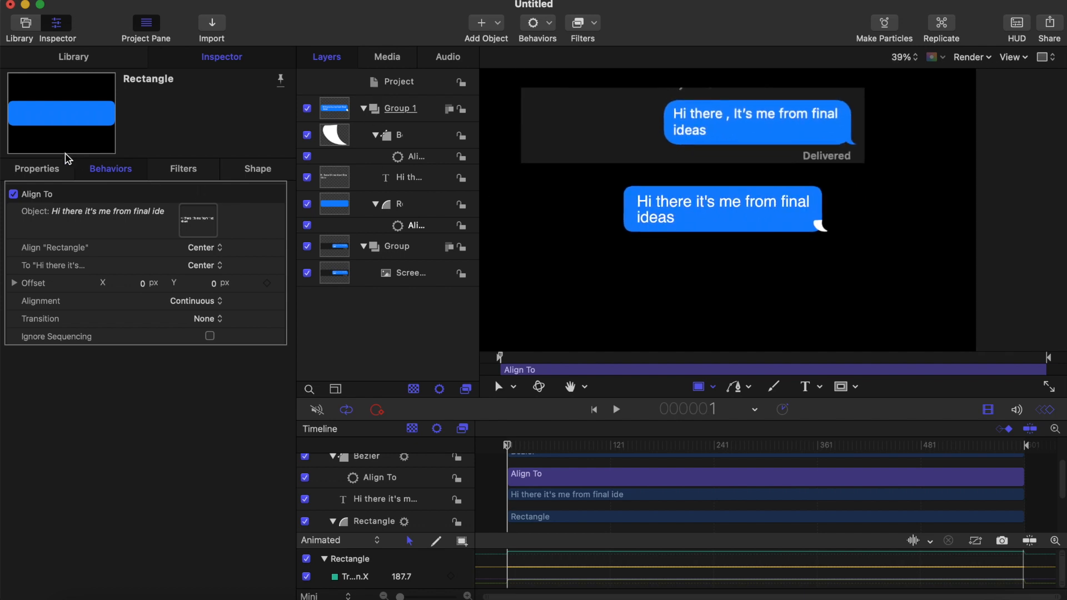
{"action": "left_click", "coordinate": [421, 179]}
{"action": "left_click", "coordinate": [35, 170]}
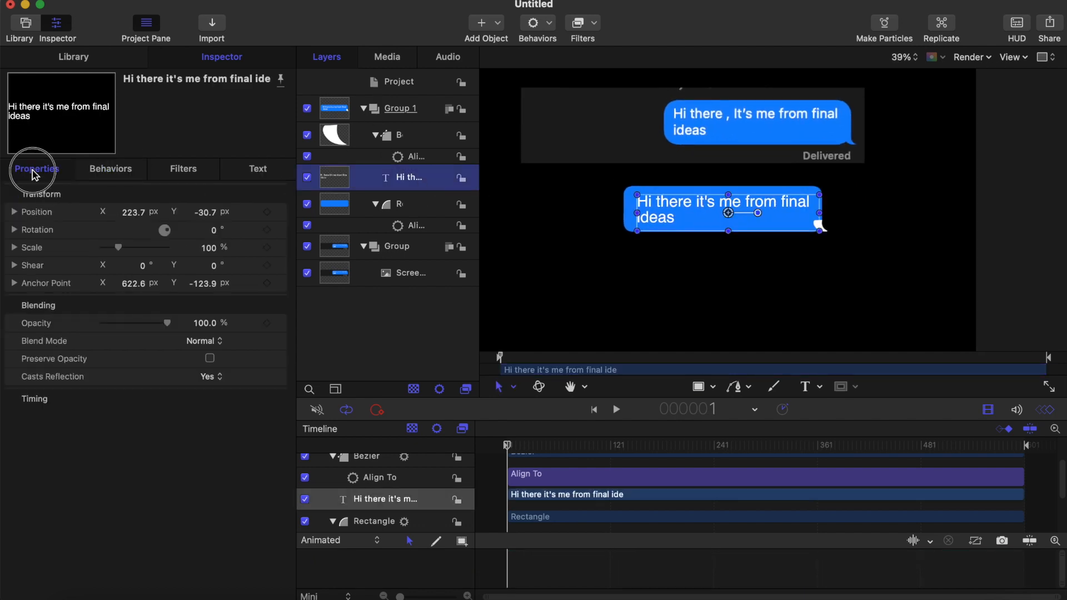
{"action": "left_click_drag", "start_coordinate": [132, 213], "coordinate": [134, 212]}
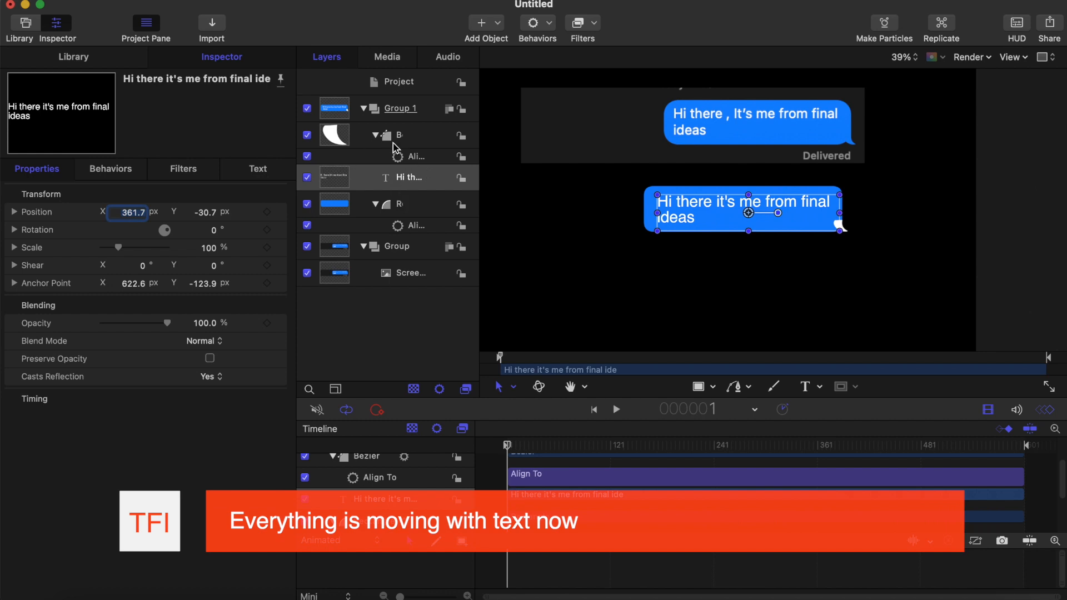
Add a Link parameter behavior to the Bezier tail's Fill Color with the blue Rectangle as its source object
{"action": "left_click", "coordinate": [406, 134]}
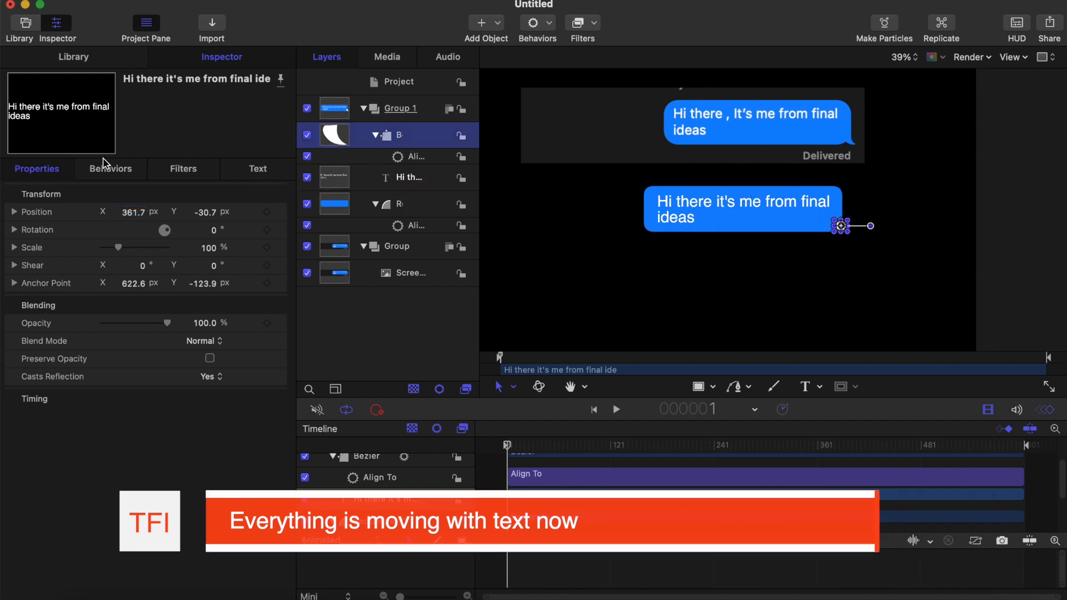
{"action": "left_click", "coordinate": [259, 169]}
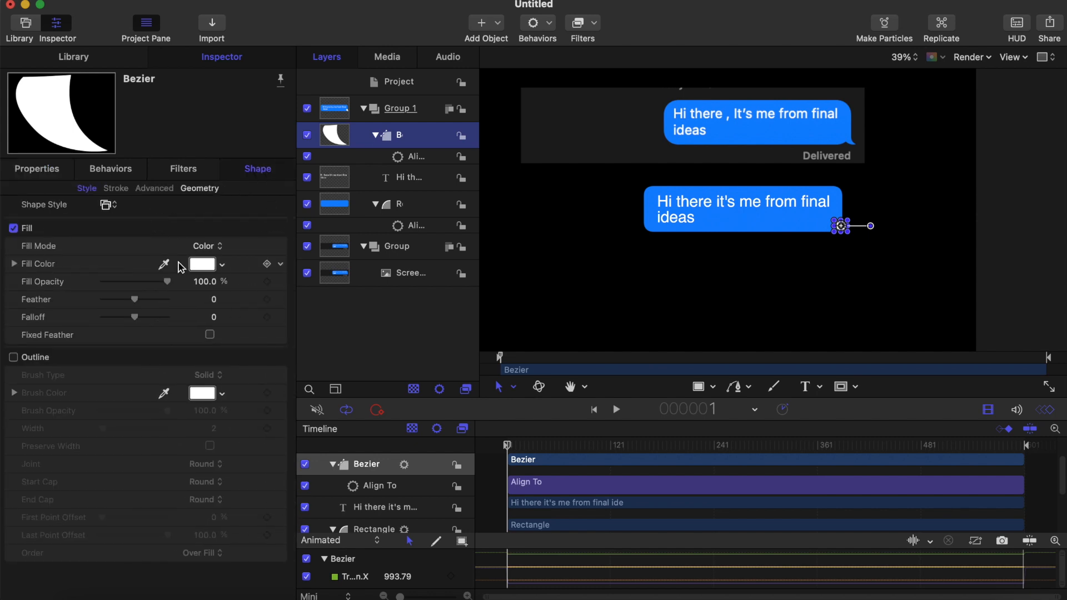
{"action": "left_click", "coordinate": [281, 265]}
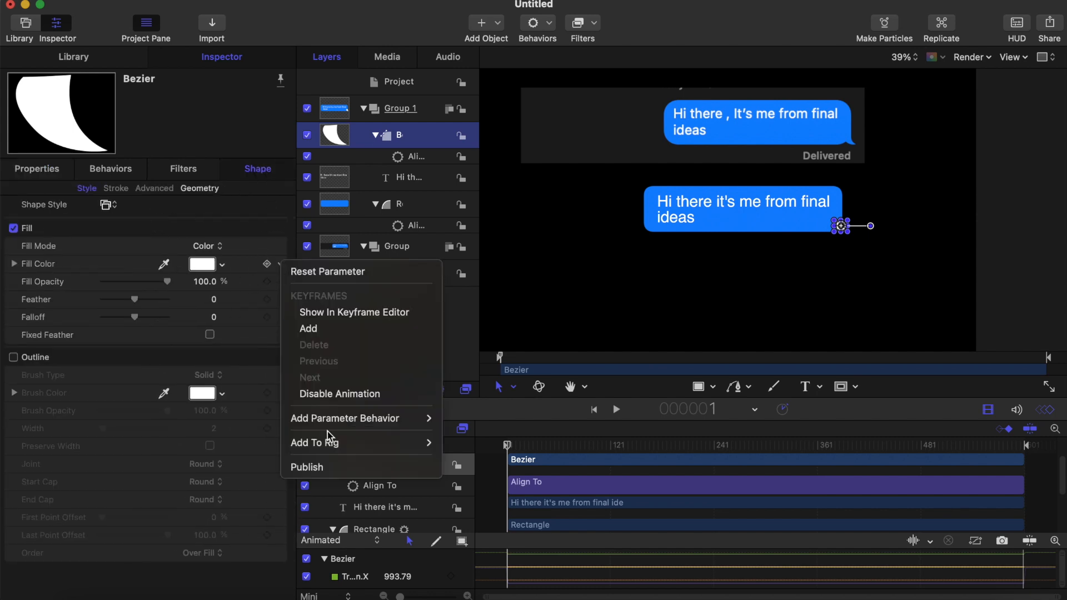
{"action": "mouse_move", "coordinate": [336, 448]}
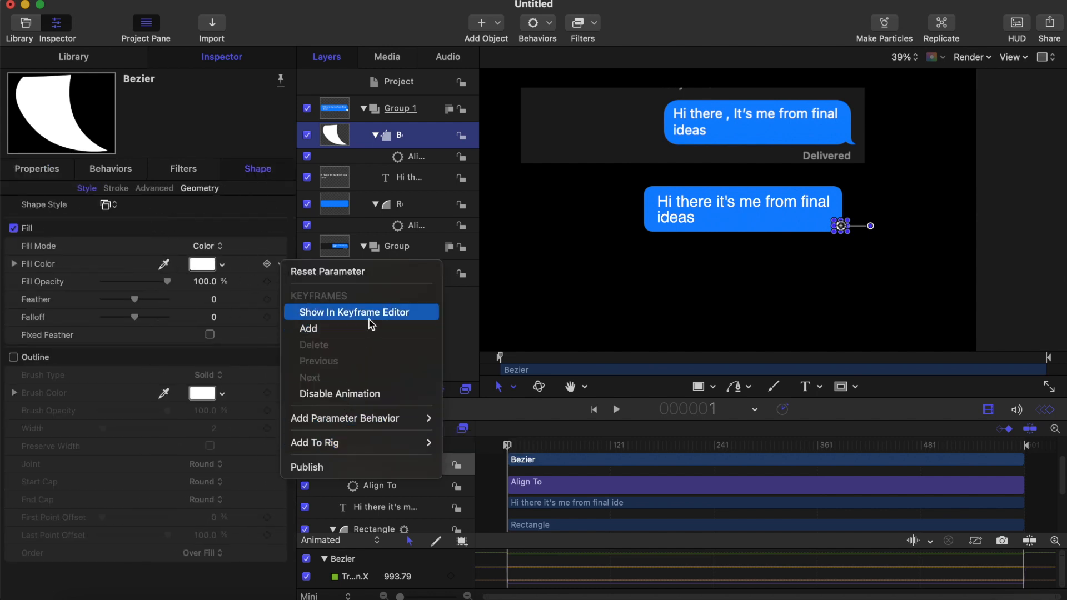
{"action": "mouse_move", "coordinate": [387, 429]}
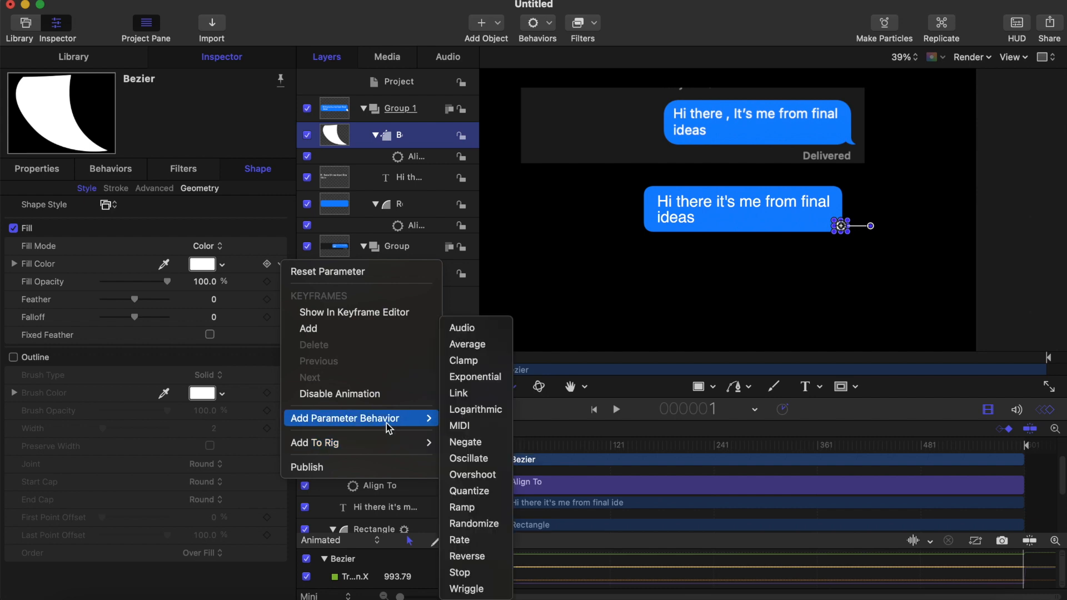
{"action": "left_click", "coordinate": [447, 395]}
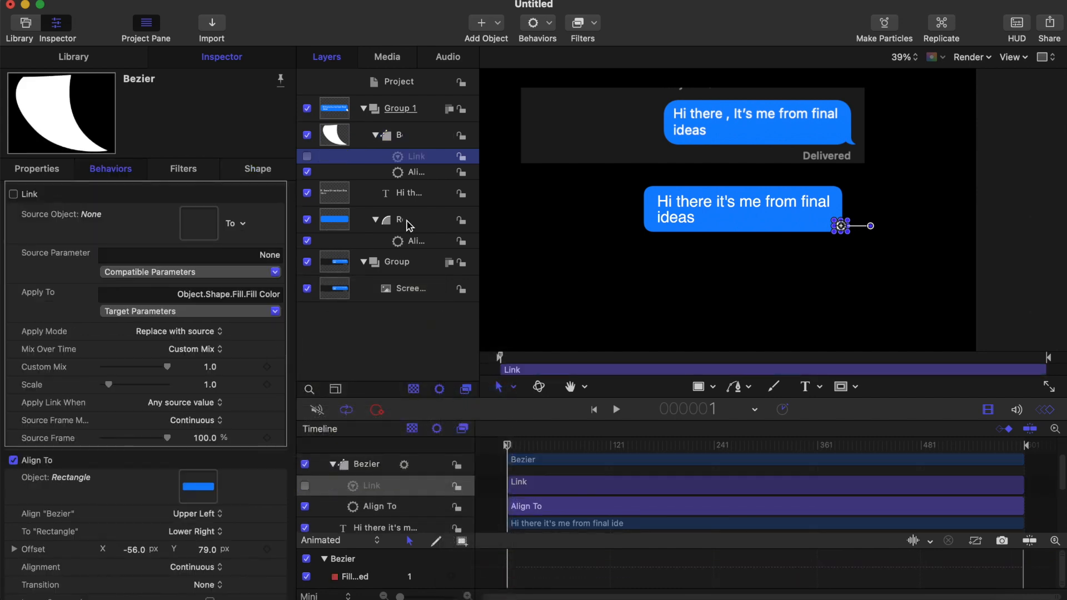
{"action": "left_click_drag", "start_coordinate": [412, 222], "coordinate": [209, 228]}
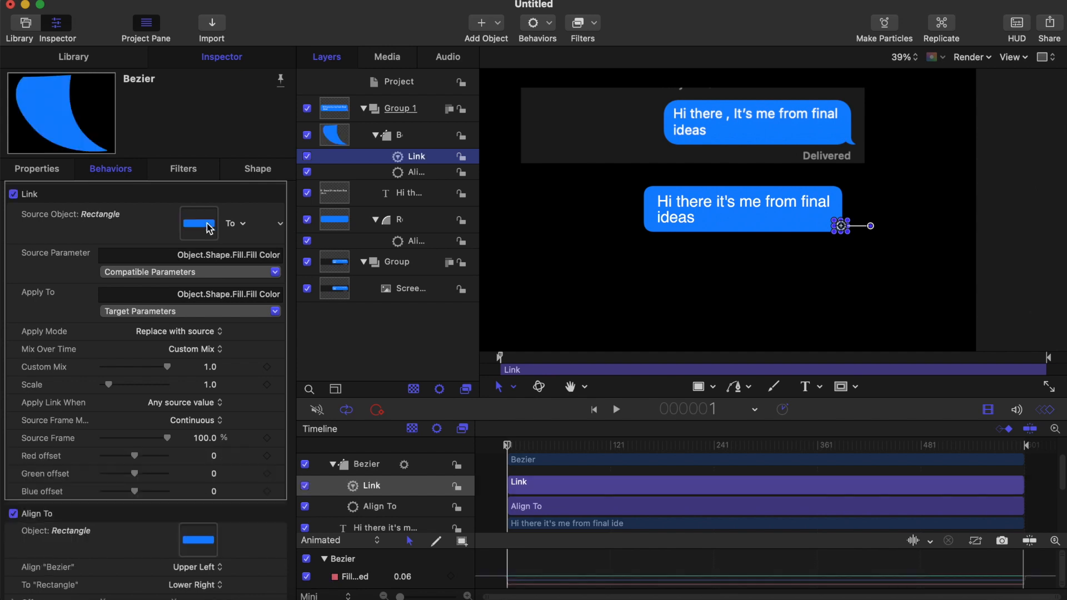
{"action": "left_click", "coordinate": [702, 388]}
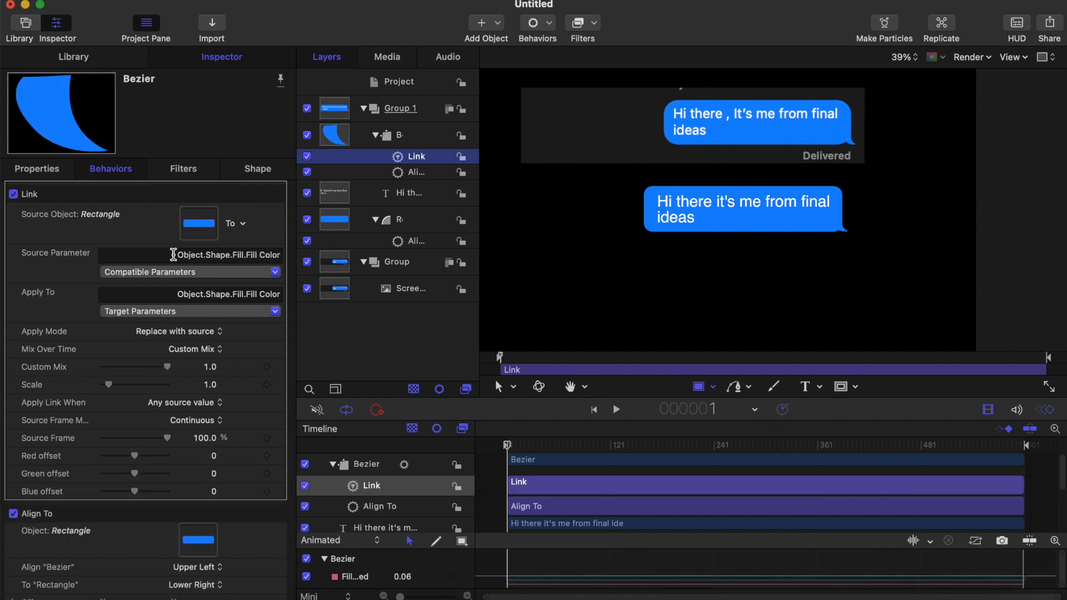
Test the tail's color link by setting the Rectangle's Fill Color to Yellow, and undo that color change
{"action": "left_click", "coordinate": [258, 169]}
{"action": "left_click", "coordinate": [406, 219]}
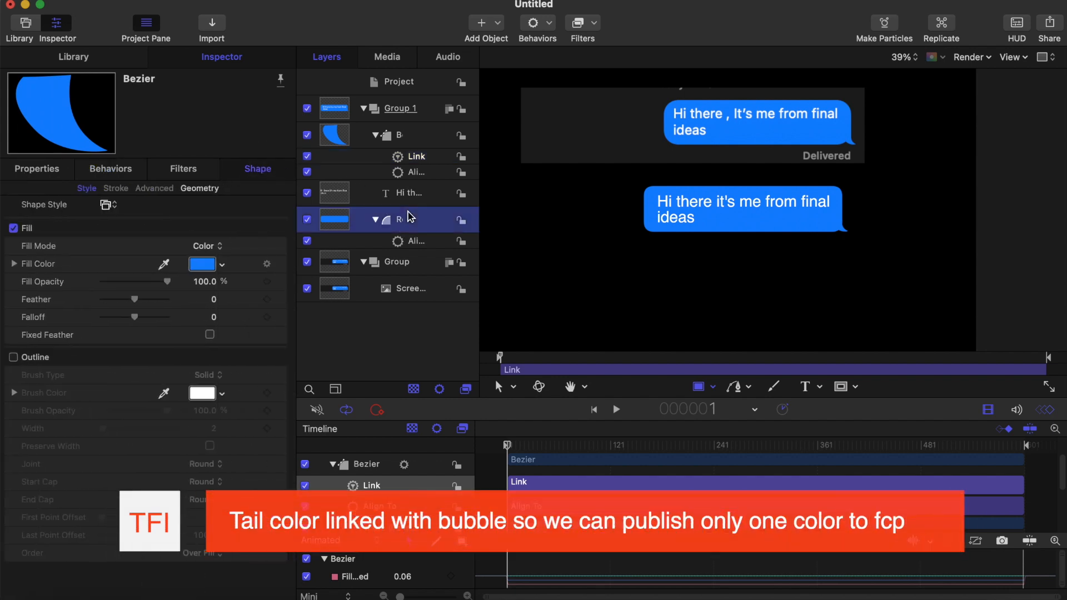
{"action": "left_click", "coordinate": [211, 268]}
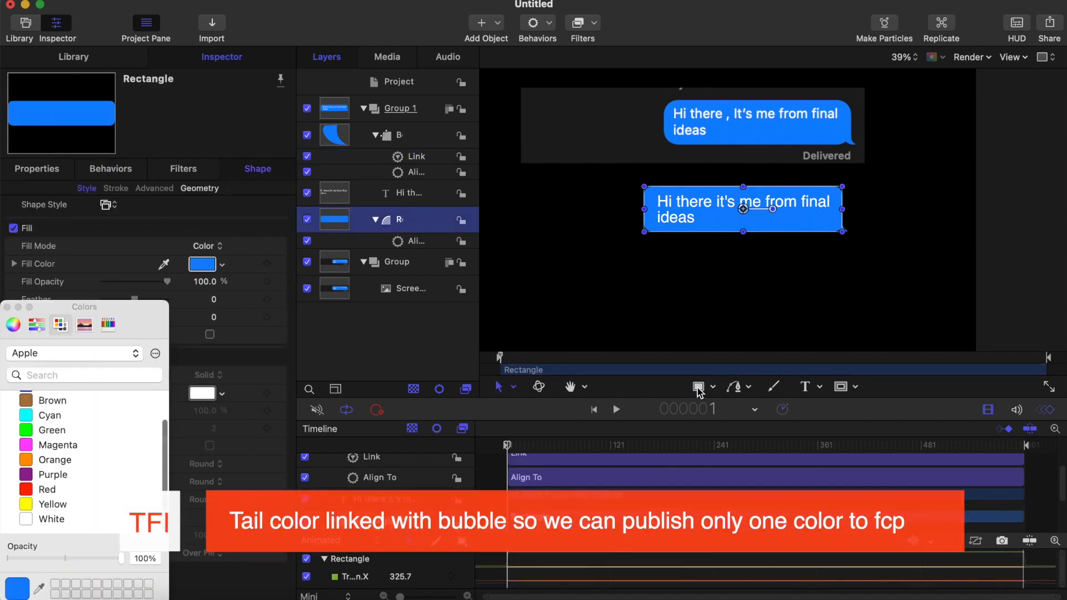
{"action": "left_click", "coordinate": [53, 504]}
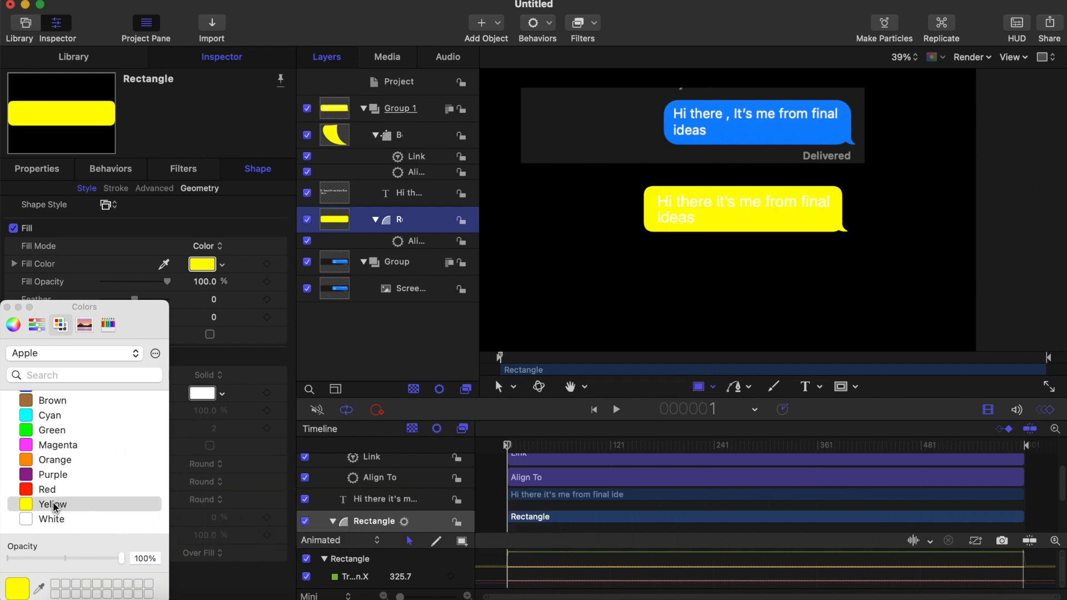
{"action": "key", "text": "super+z"}
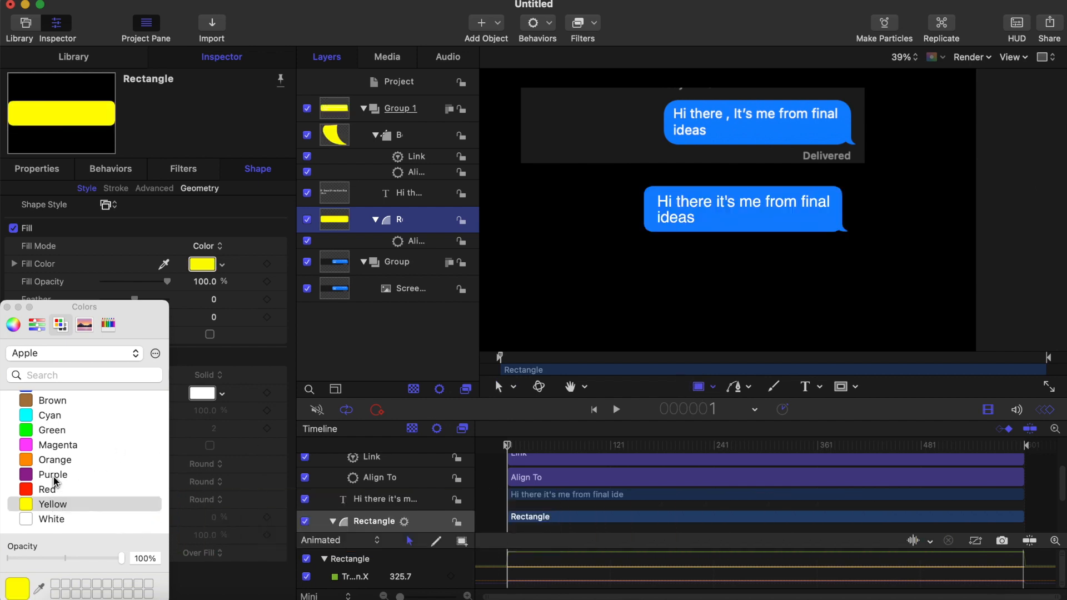
{"action": "left_click", "coordinate": [8, 306]}
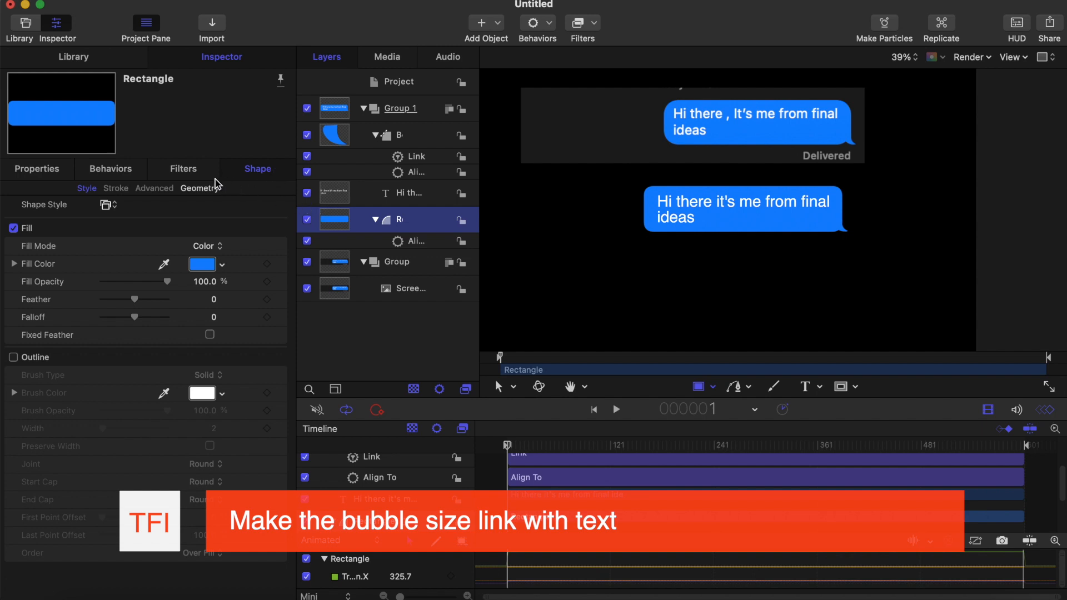
Add a Link behavior to the Rectangle's Size, using the message text as source and its Object Attributes Size, All, as source parameter
{"action": "left_click", "coordinate": [202, 191]}
{"action": "left_click", "coordinate": [278, 265]}
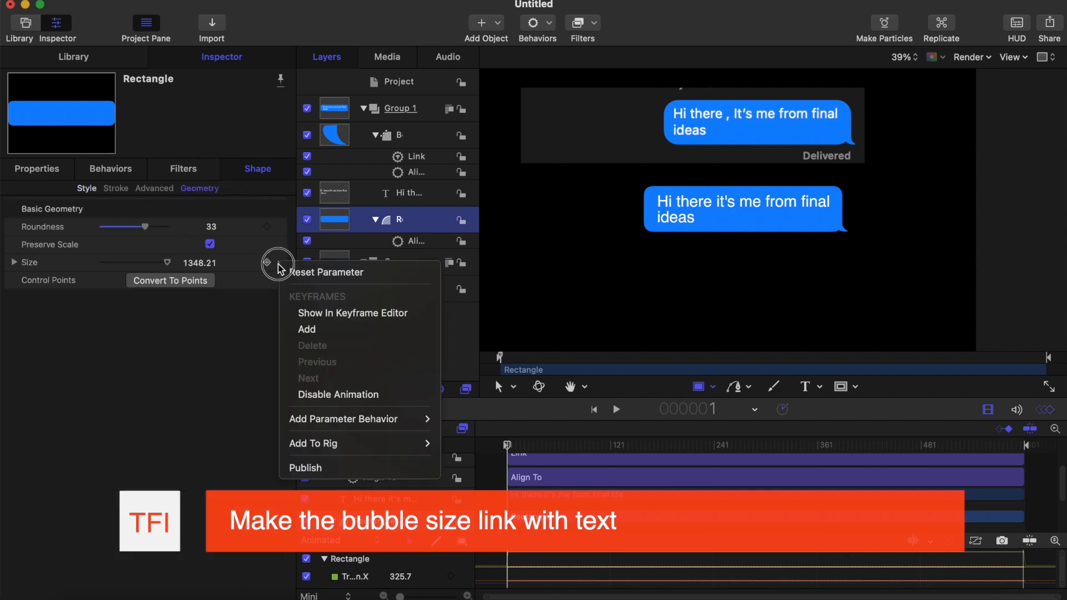
{"action": "mouse_move", "coordinate": [432, 422]}
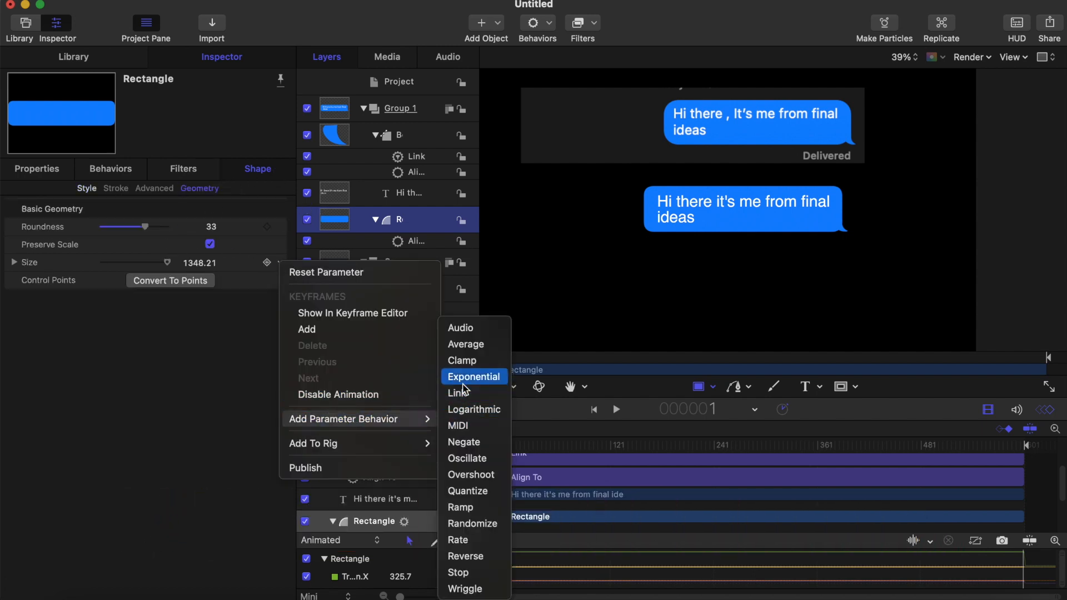
{"action": "left_click", "coordinate": [457, 393]}
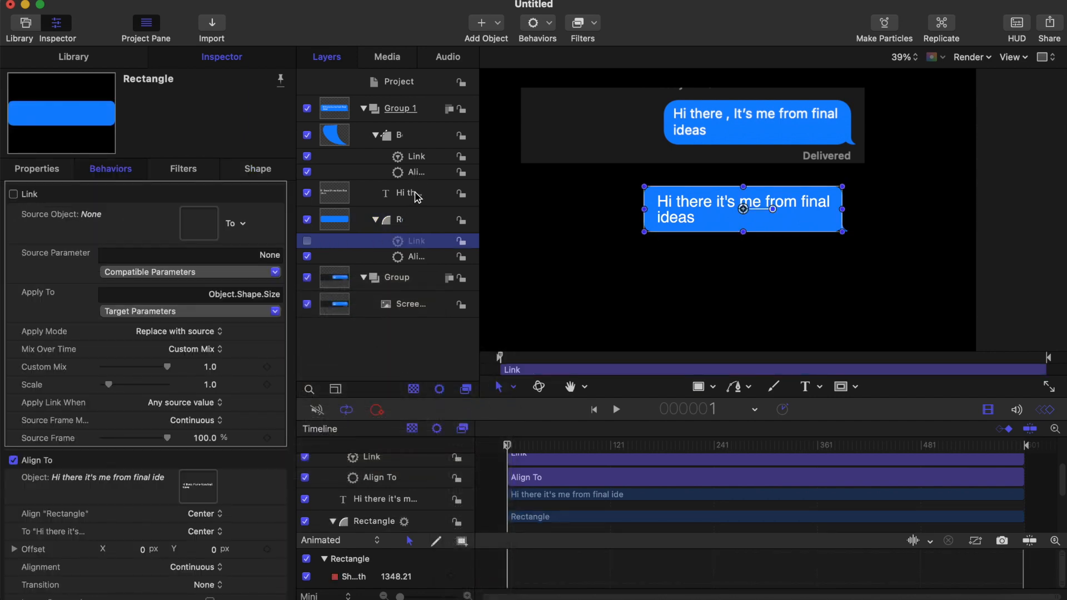
{"action": "left_click_drag", "start_coordinate": [417, 197], "coordinate": [213, 229]}
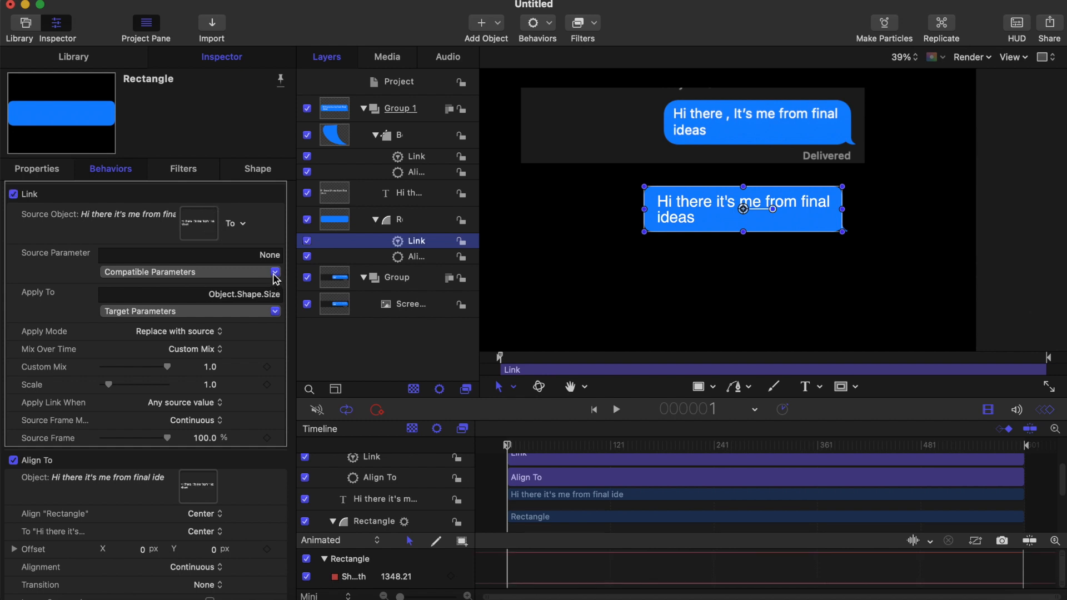
{"action": "left_click", "coordinate": [274, 273]}
{"action": "mouse_move", "coordinate": [273, 292]}
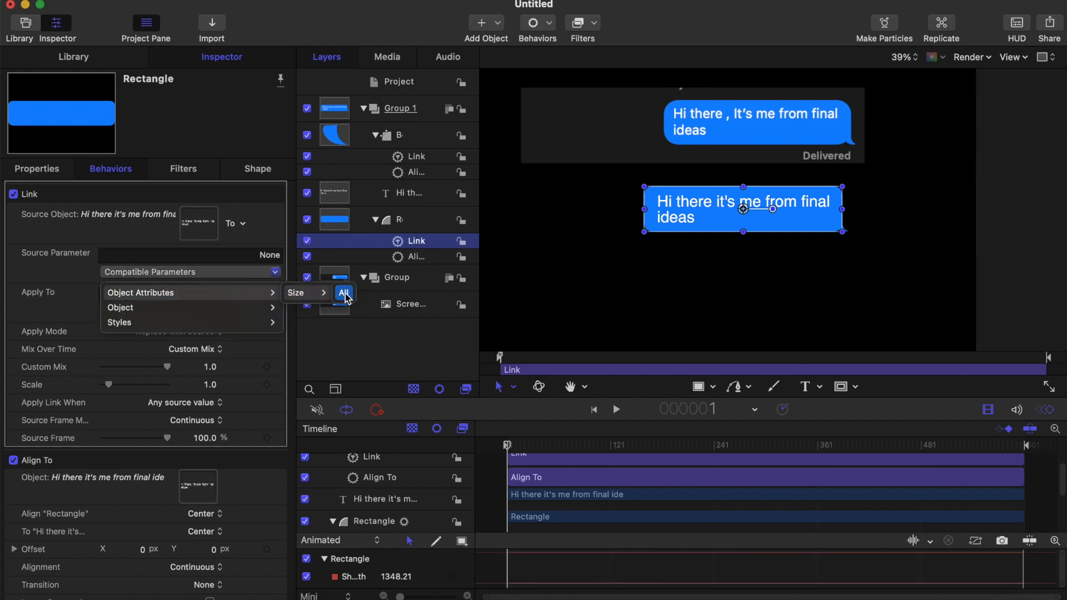
{"action": "left_click", "coordinate": [345, 295]}
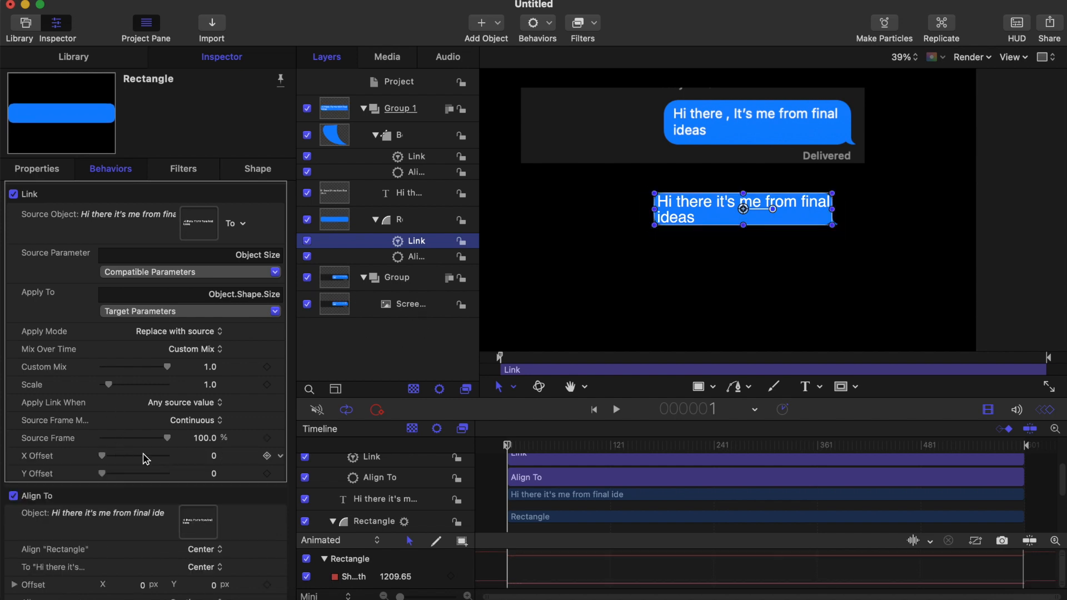
Set the Rectangle Link behavior's X Offset to 34 and Y Offset to 18 to pad the bubble around the text
{"action": "left_click", "coordinate": [214, 457]}
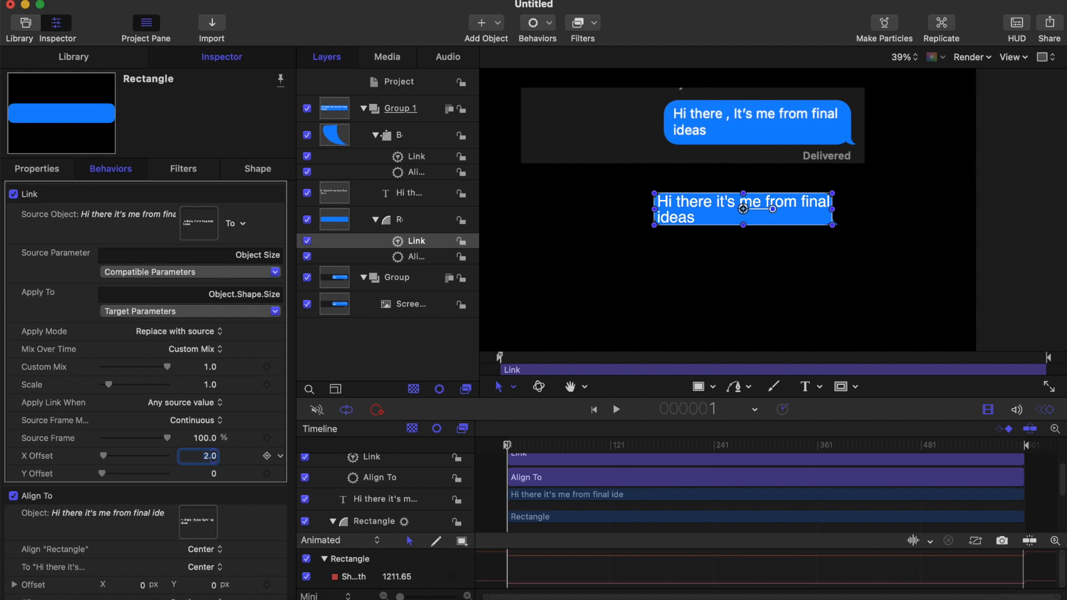
{"action": "left_click_drag", "start_coordinate": [212, 456], "coordinate": [212, 454]}
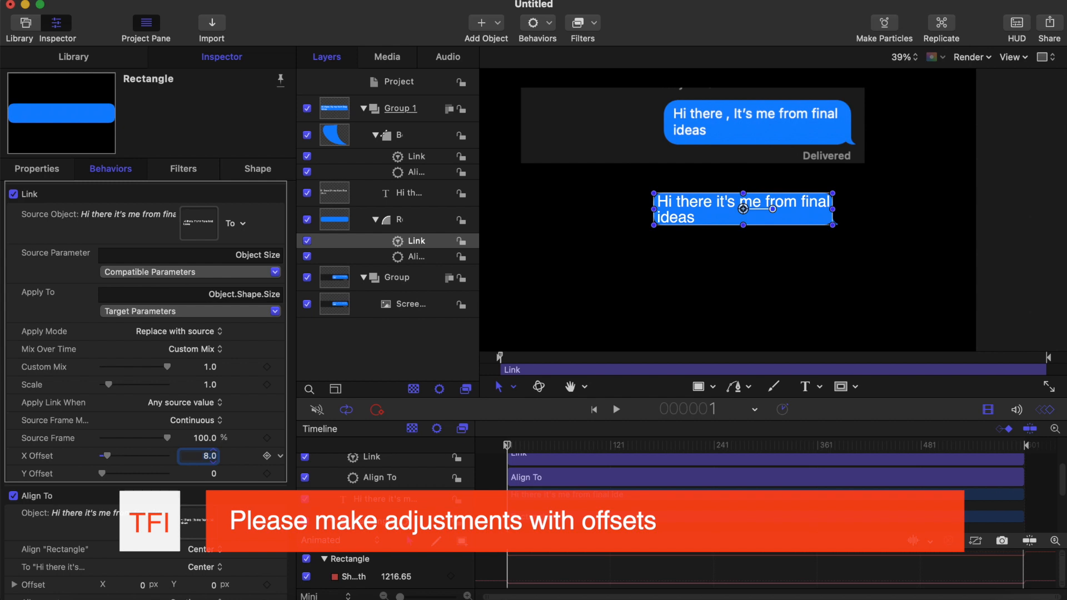
{"action": "key", "text": "Up"}
{"action": "key", "text": "Up"}
{"action": "key", "text": "Up"}
{"action": "key", "text": "Up"}
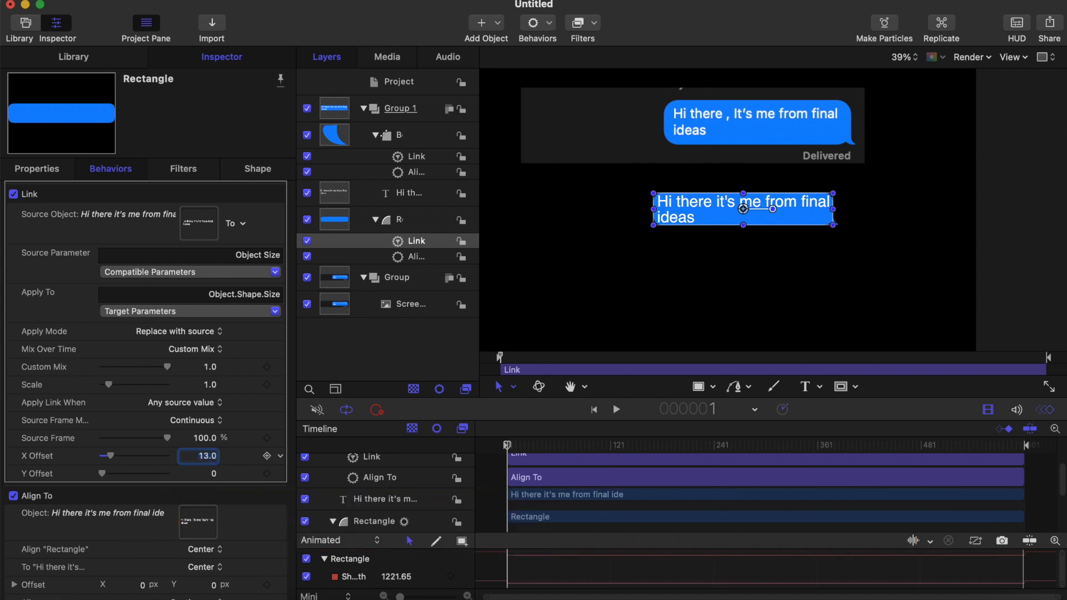
{"action": "key", "text": "Tab"}
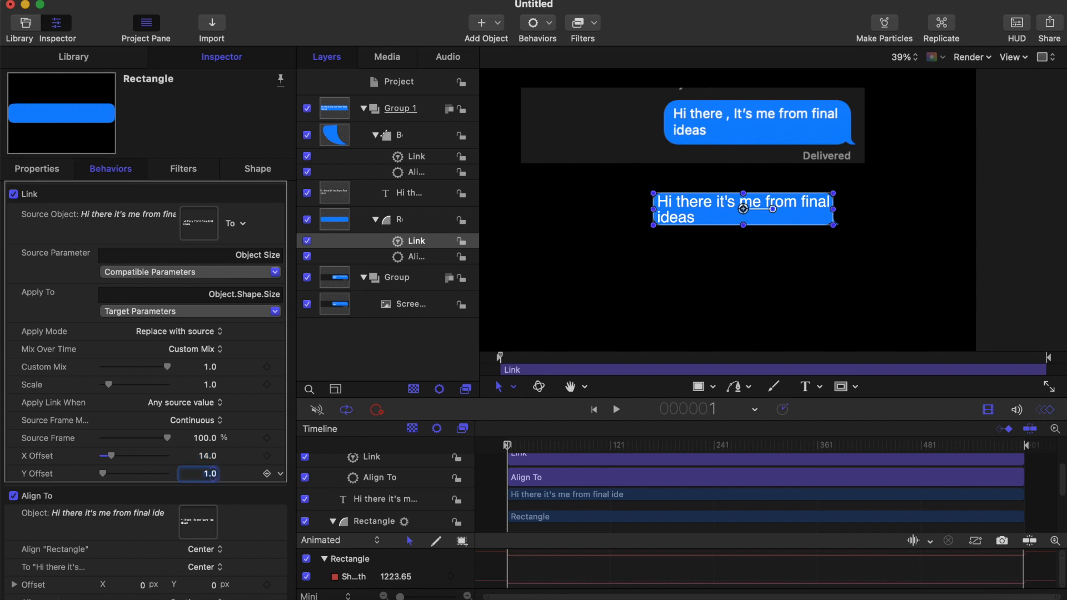
{"action": "key", "text": "Up"}
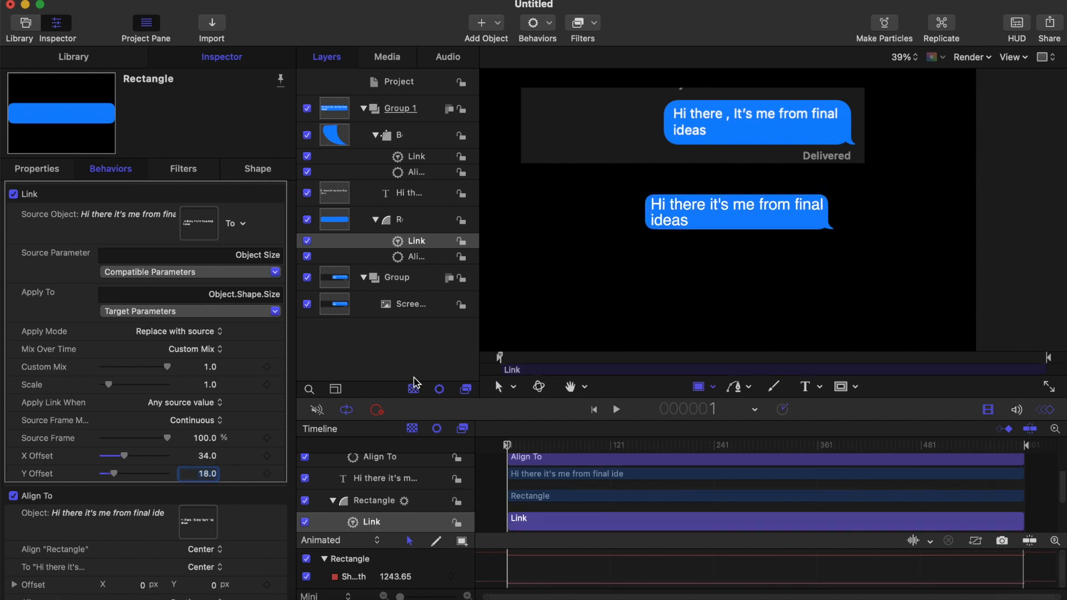
Test the bubble's automatic resizing by appending "now what ever you right it will resize auto" to the message text
{"action": "left_click", "coordinate": [412, 198]}
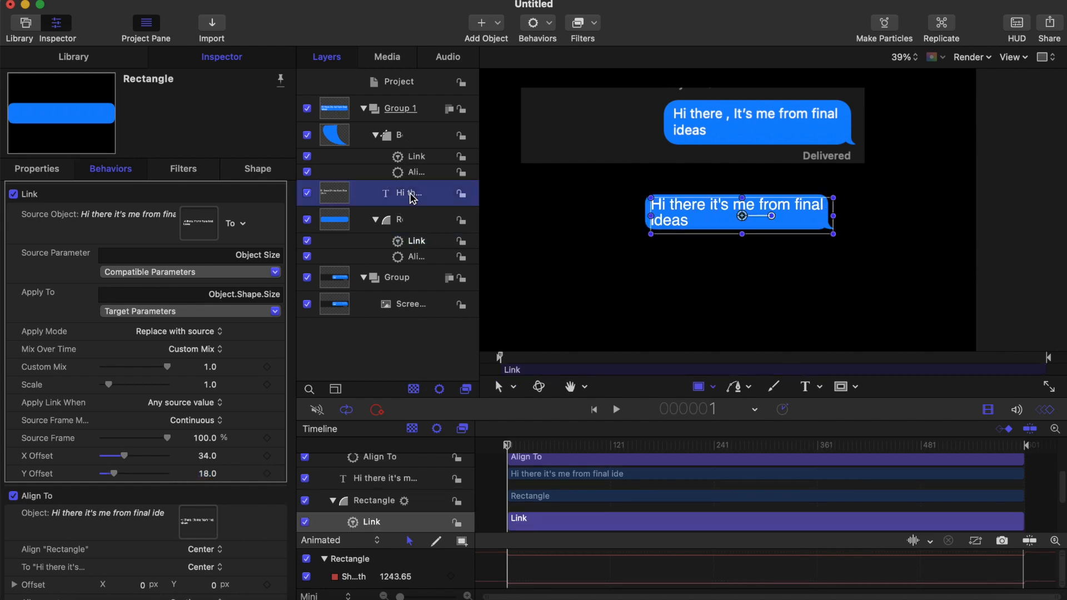
{"action": "scroll", "coordinate": [245, 460], "scroll_direction": "down", "scroll_amount": 3}
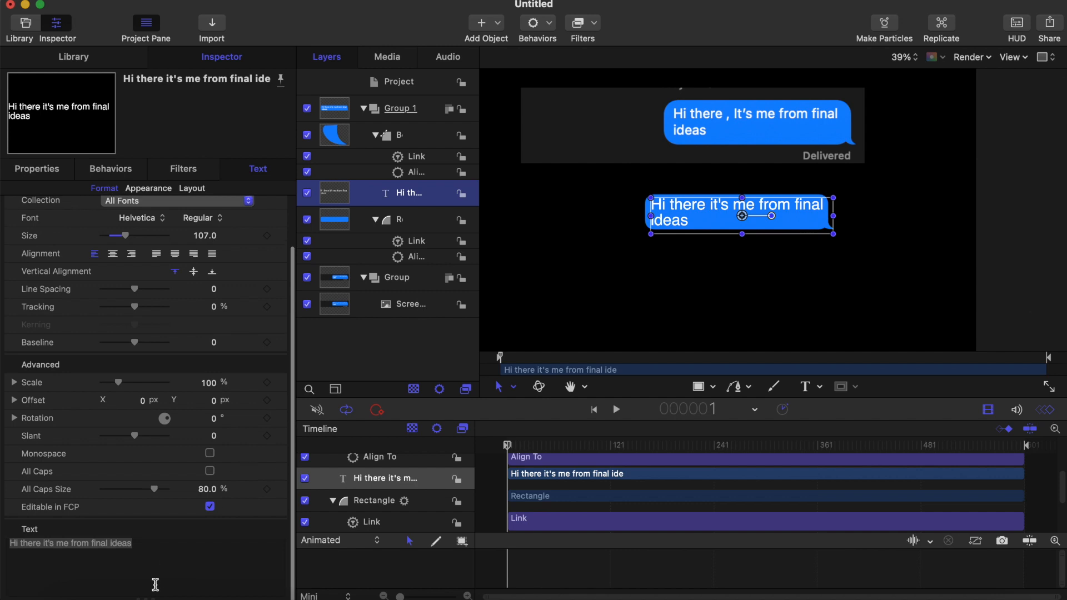
{"action": "left_click", "coordinate": [146, 540]}
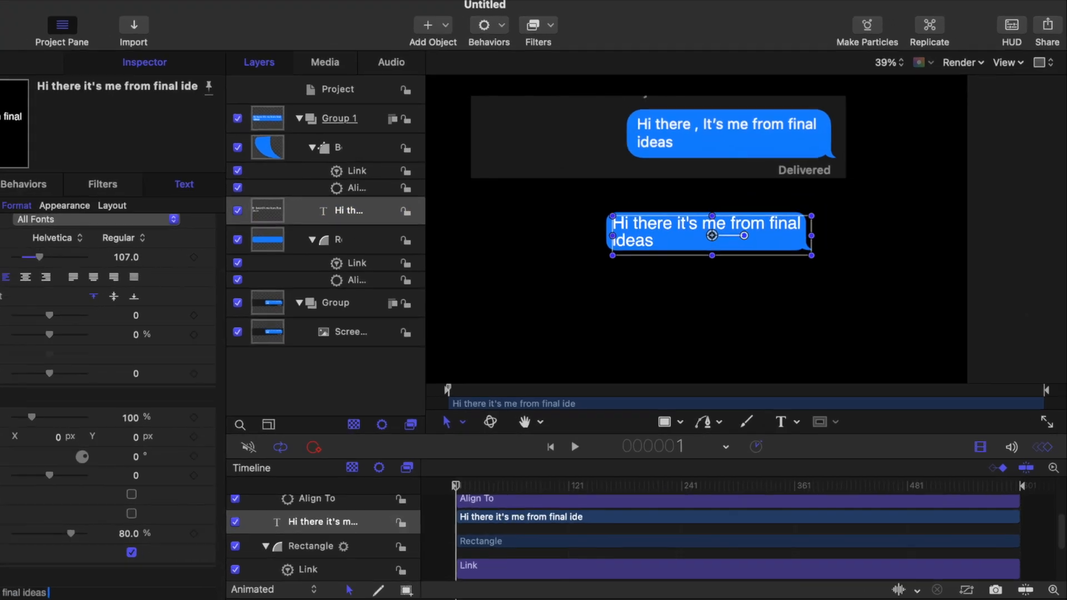
{"action": "type", "text": "now what e"}
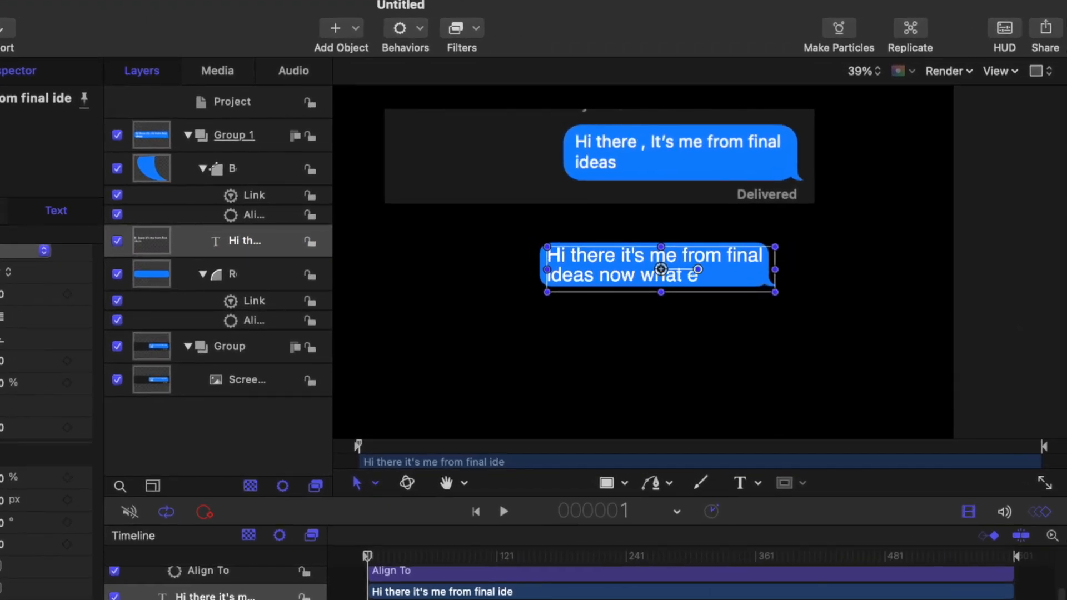
{"action": "type", "text": "ver you"}
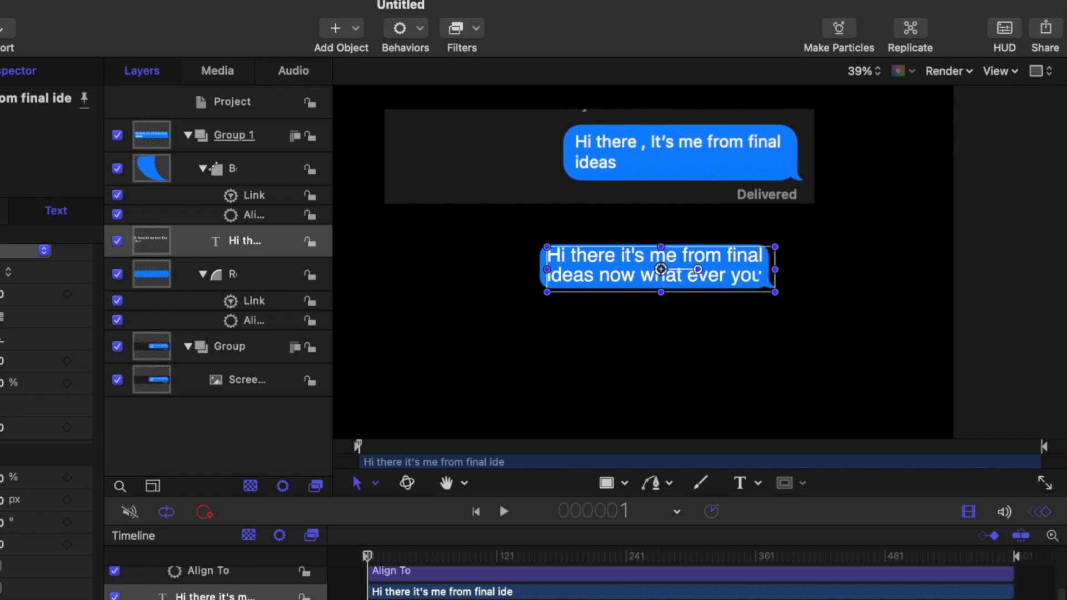
{"action": "type", "text": " right"}
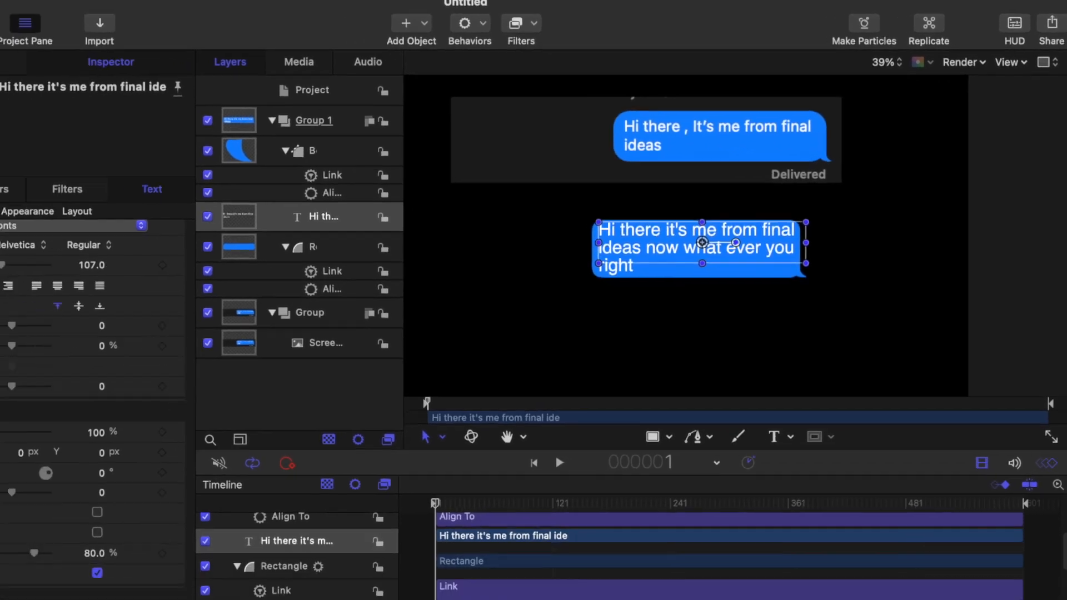
{"action": "type", "text": " it will re"}
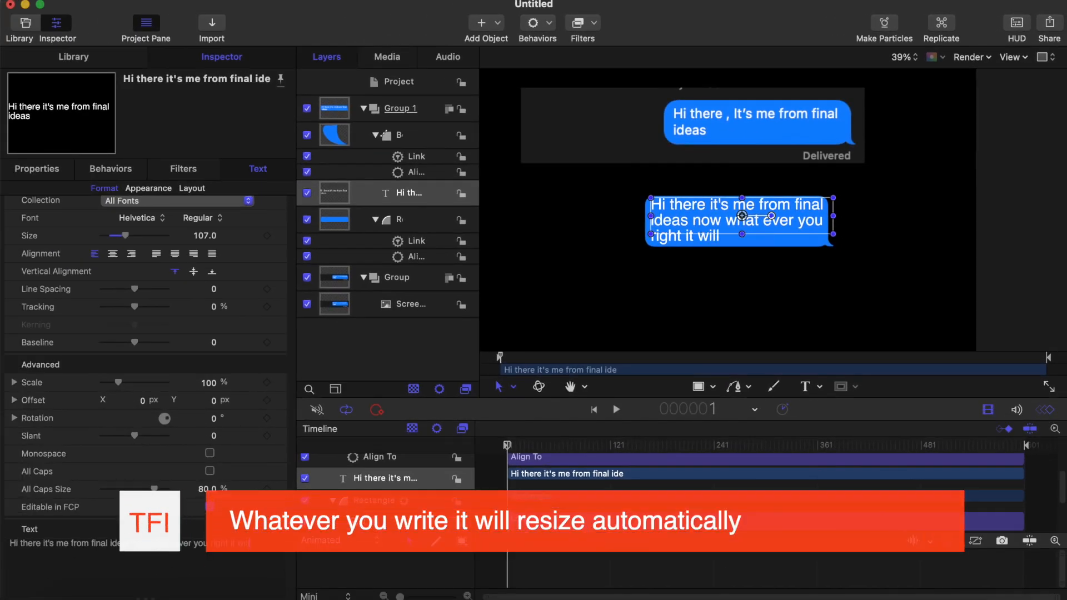
{"action": "left_click", "coordinate": [699, 390]}
{"action": "left_click", "coordinate": [259, 561]}
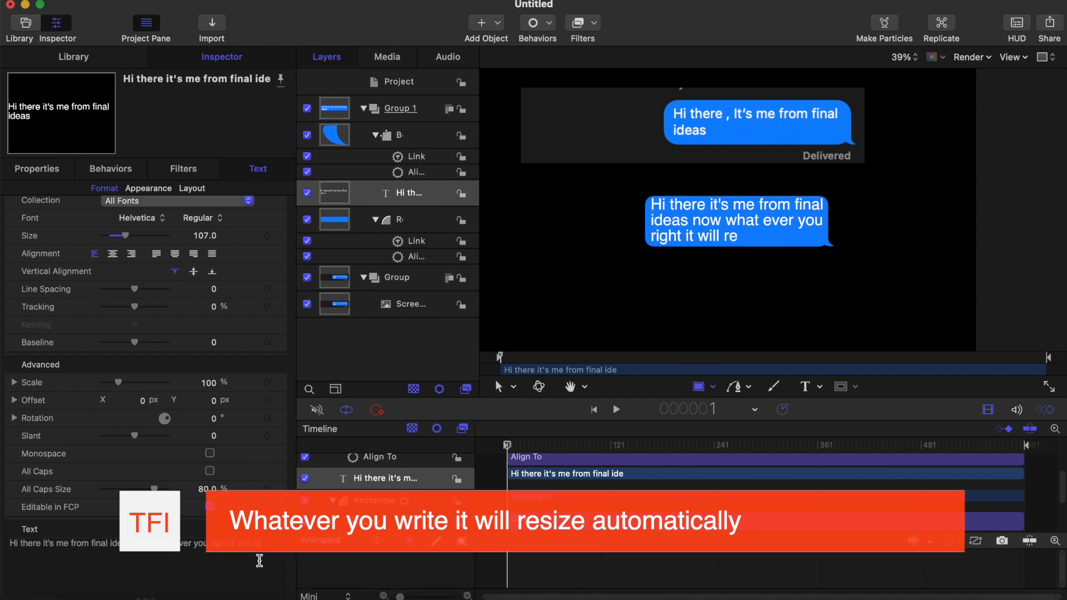
{"action": "type", "text": "size"}
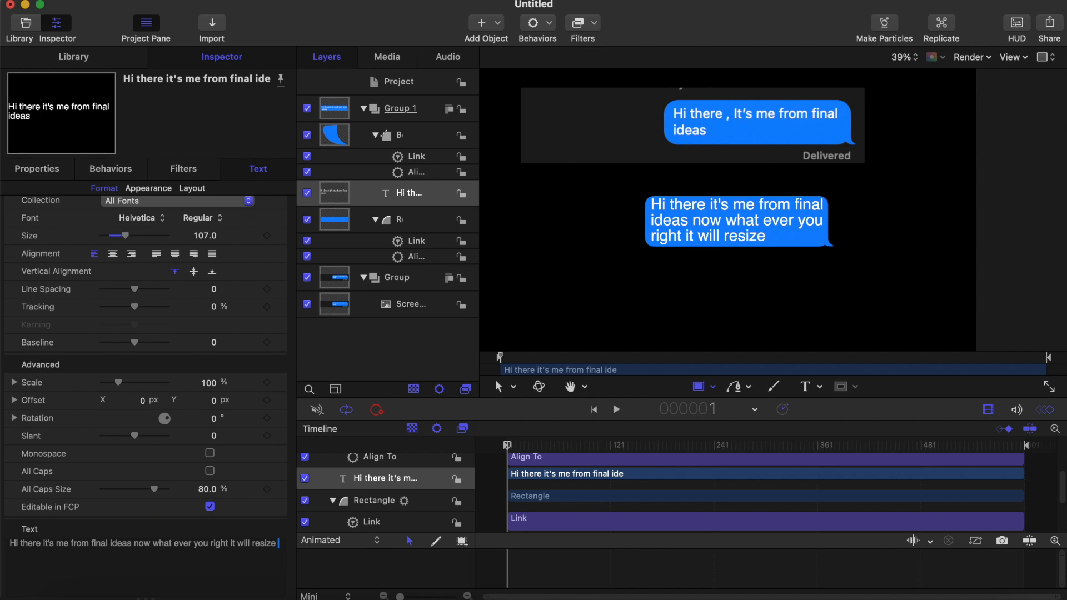
{"action": "type", "text": " au"}
{"action": "type", "text": "to"}
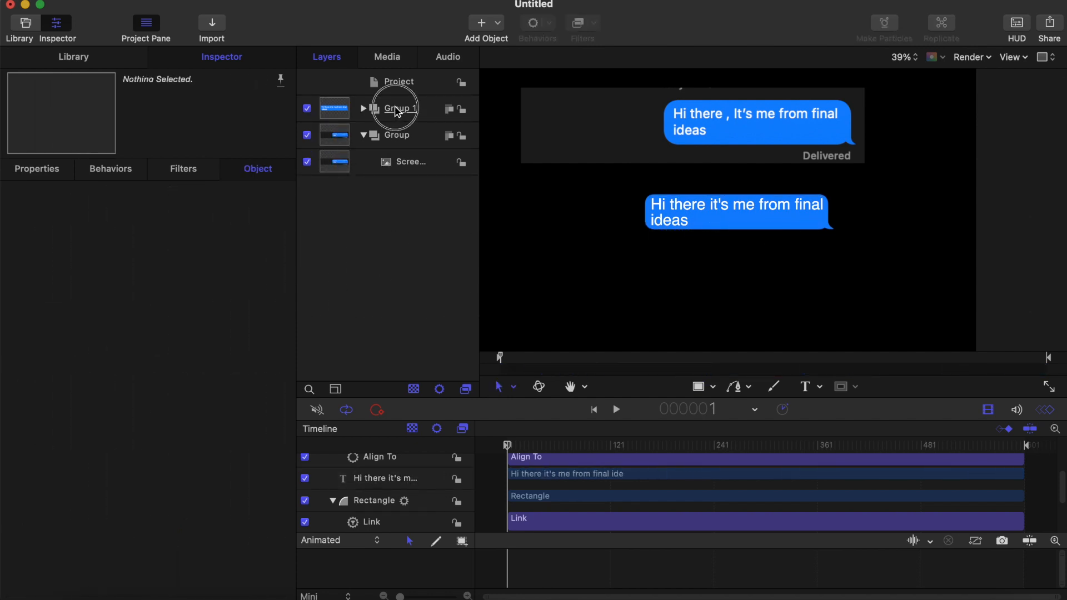
Hide the reference screenshot group and move Group 1's anchor point to the tip of the bubble's tail, about X 922, Y -136.5 px
{"action": "left_click", "coordinate": [397, 111]}
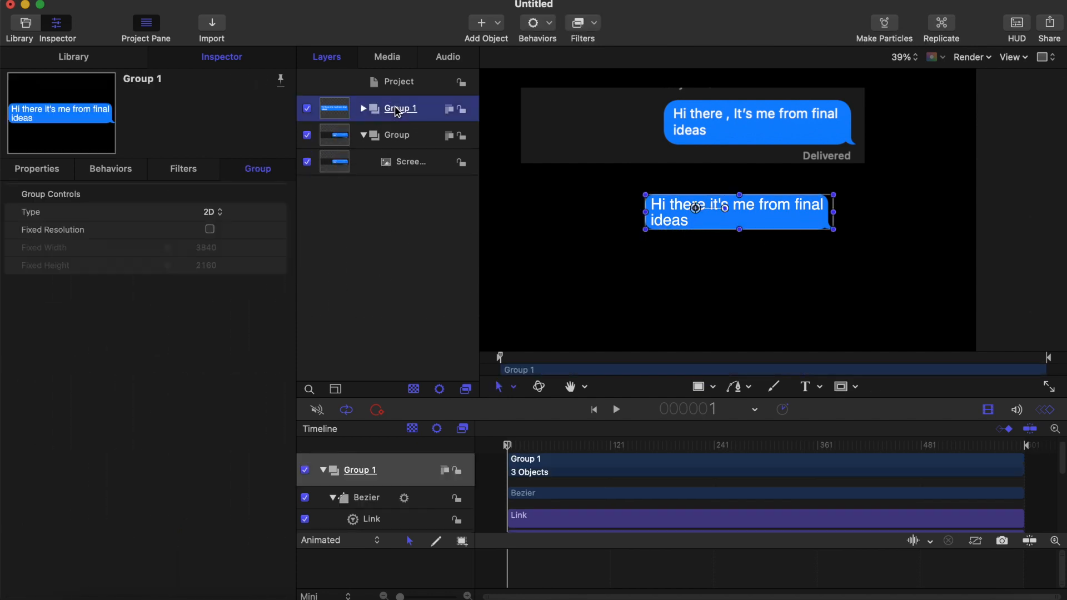
{"action": "left_click", "coordinate": [534, 389]}
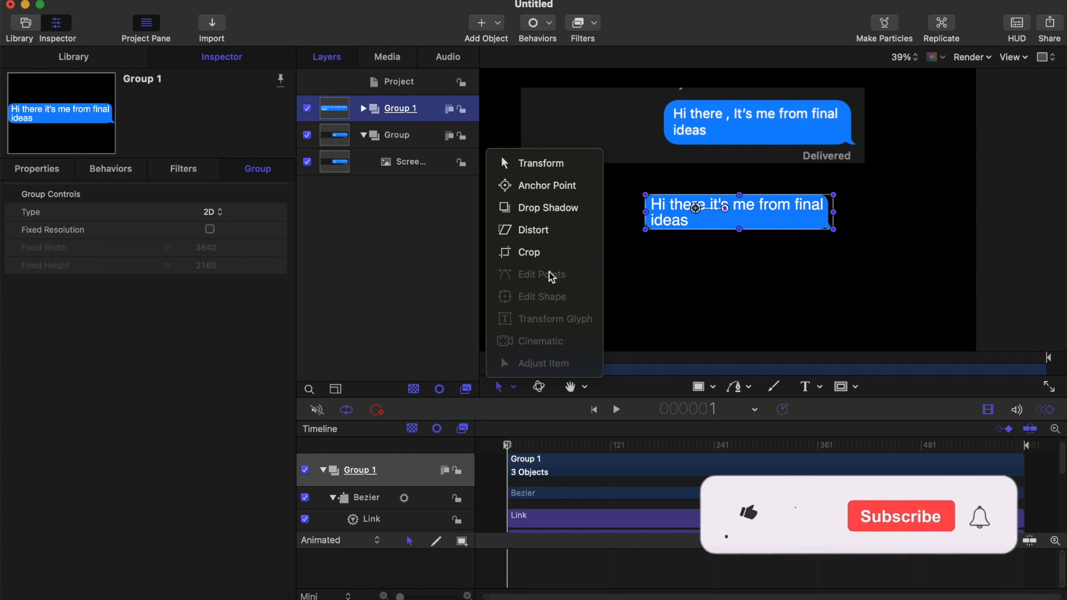
{"action": "left_click", "coordinate": [548, 186]}
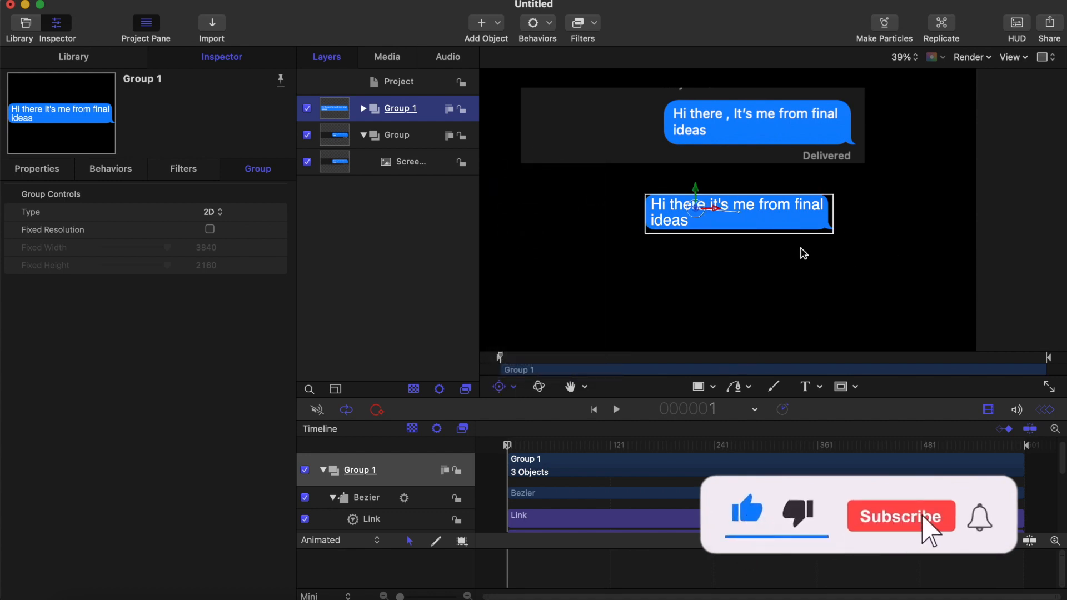
{"action": "scroll", "coordinate": [803, 253], "scroll_direction": "up", "scroll_amount": 5}
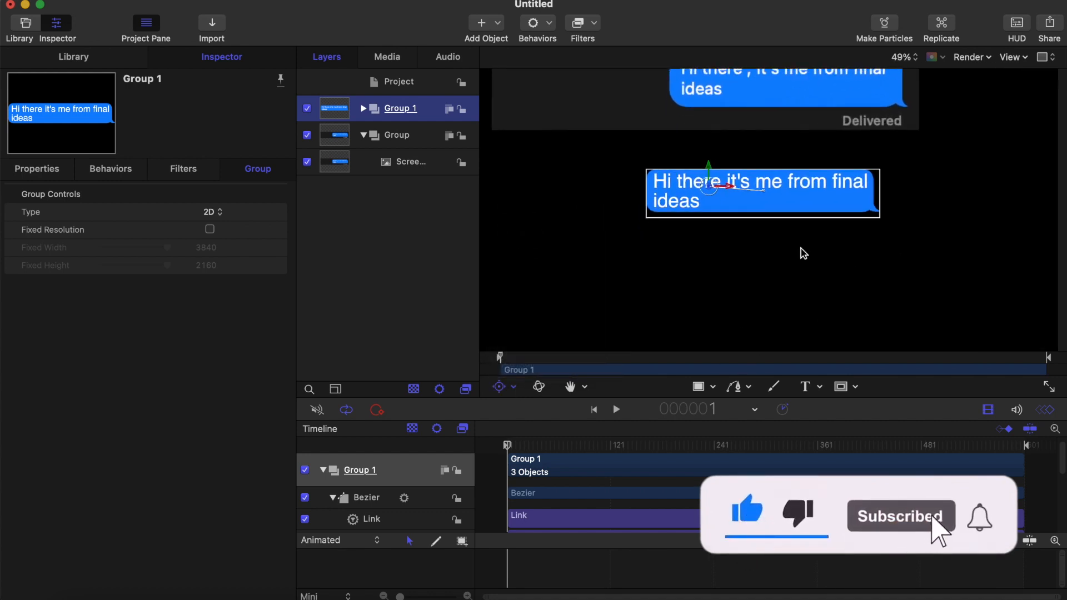
{"action": "left_click", "coordinate": [307, 135]}
{"action": "left_click_drag", "start_coordinate": [721, 162], "coordinate": [935, 198]}
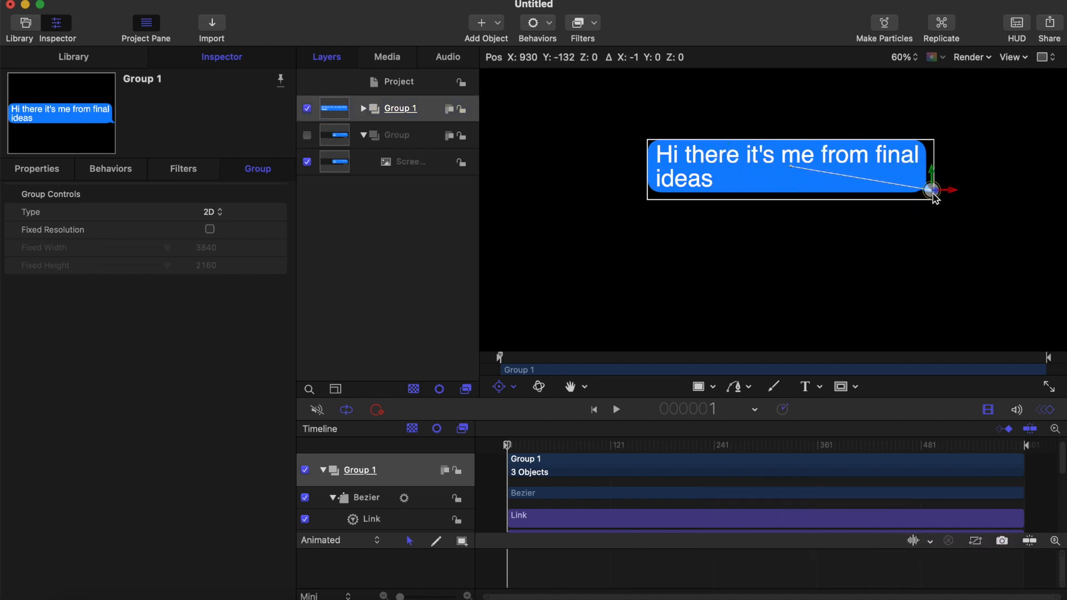
{"action": "scroll", "coordinate": [945, 195], "scroll_direction": "up", "scroll_amount": 2}
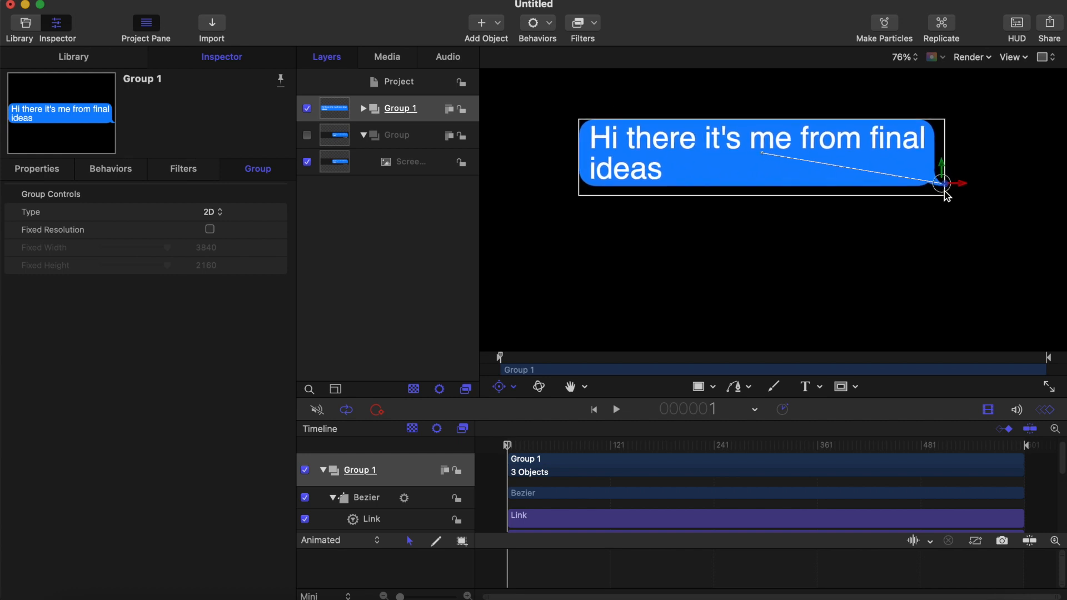
{"action": "scroll", "coordinate": [946, 192], "scroll_direction": "right", "scroll_amount": 2}
{"action": "left_click_drag", "start_coordinate": [903, 201], "coordinate": [901, 204]}
{"action": "scroll", "coordinate": [791, 265], "scroll_direction": "down", "scroll_amount": 3}
{"action": "scroll", "coordinate": [794, 270], "scroll_direction": "left", "scroll_amount": 3}
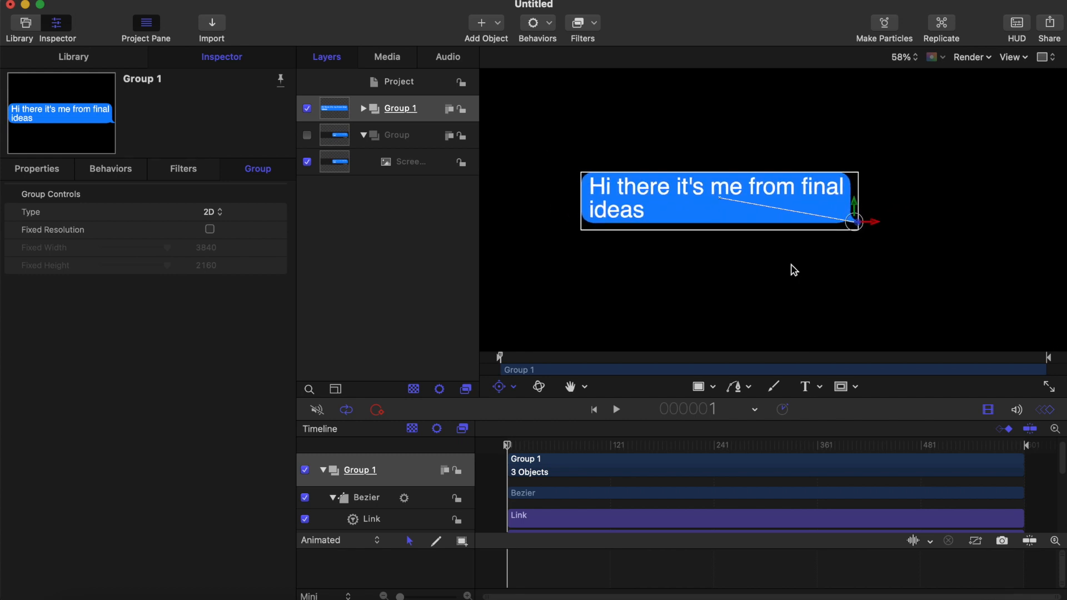
{"action": "scroll", "coordinate": [794, 270], "scroll_direction": "left", "scroll_amount": 1}
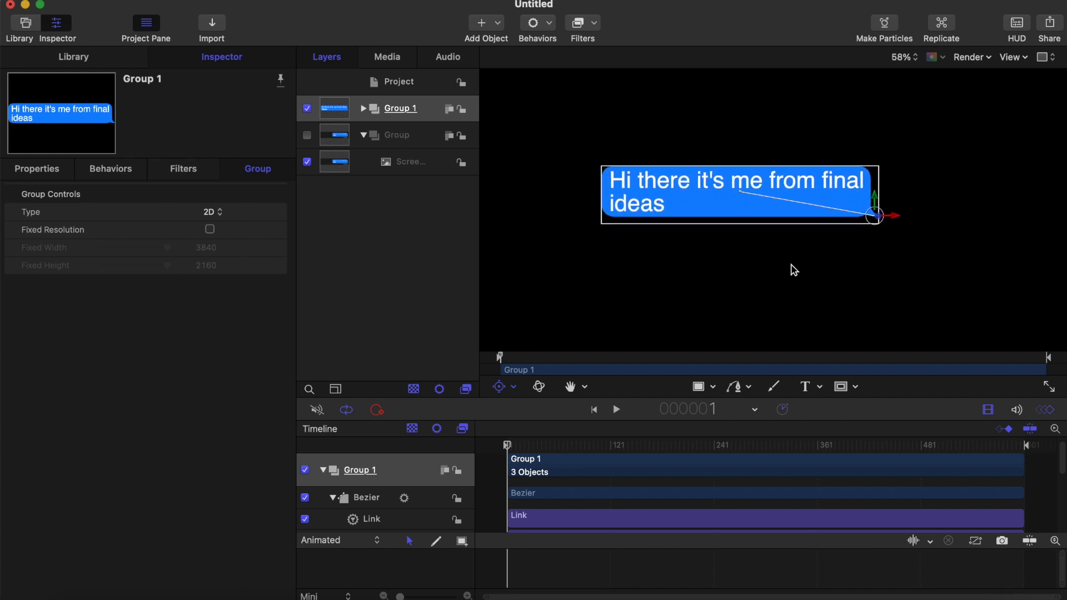
Fit the canvas to the window and add an Overshoot parameter behavior to Group 1's Scale
{"action": "key", "text": "super+minus"}
{"action": "left_click", "coordinate": [697, 390]}
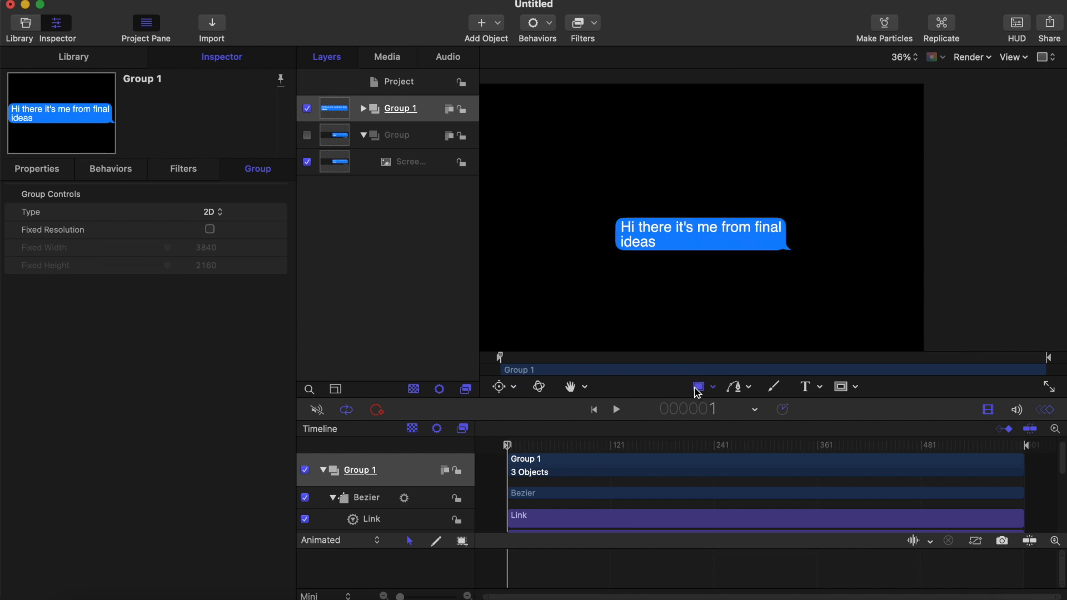
{"action": "left_click", "coordinate": [902, 57]}
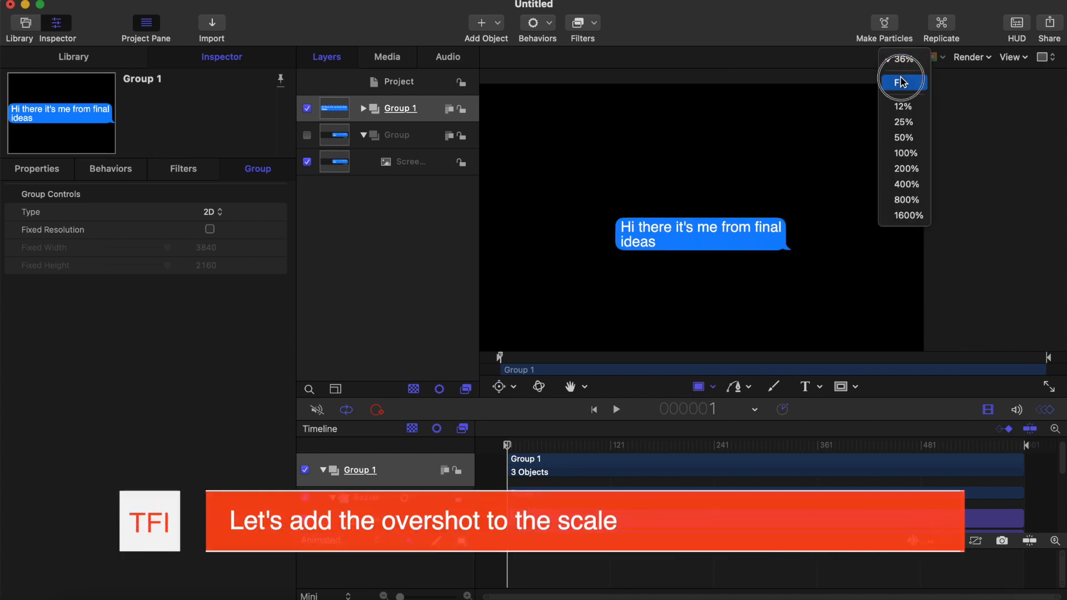
{"action": "left_click", "coordinate": [902, 78]}
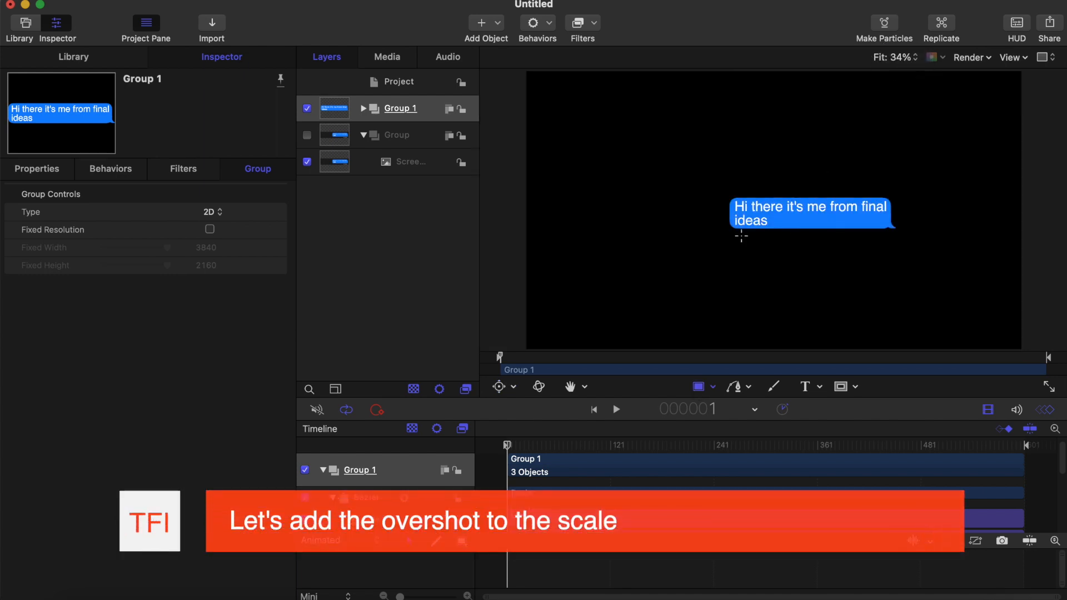
{"action": "left_click", "coordinate": [59, 169]}
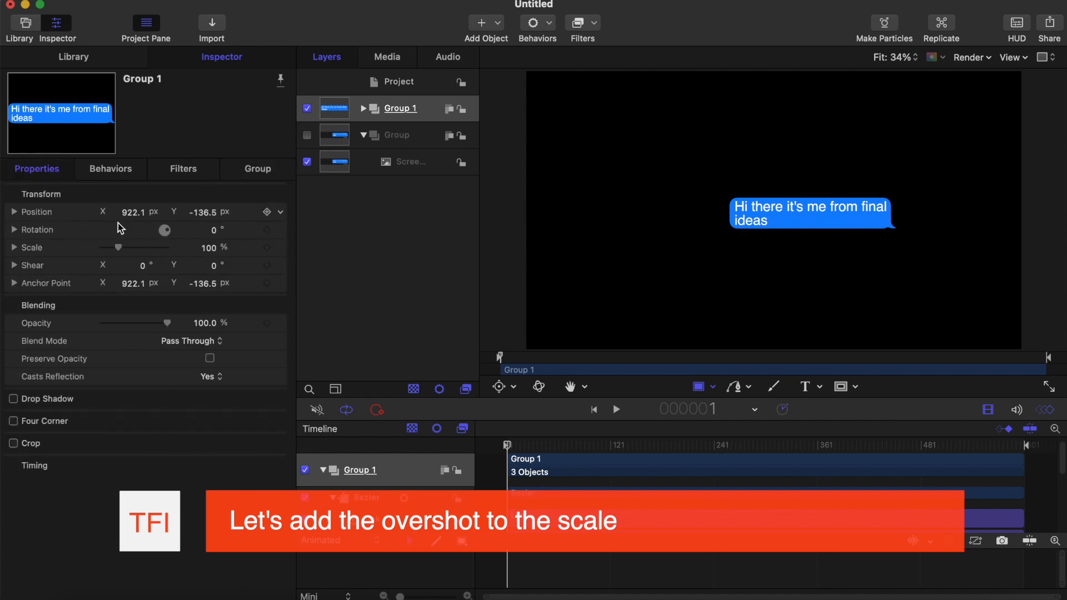
{"action": "left_click", "coordinate": [279, 250]}
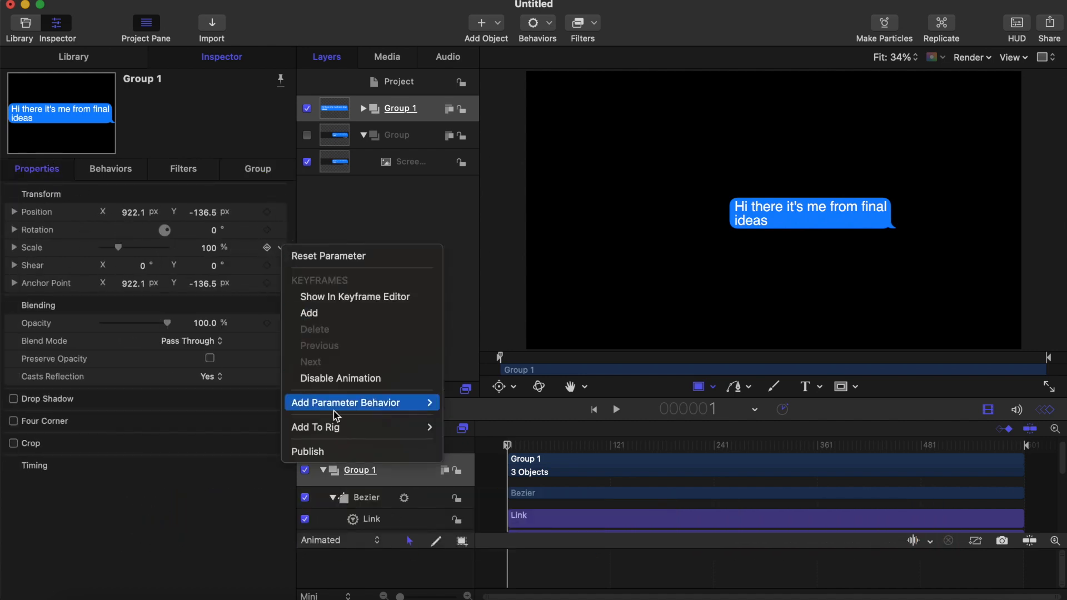
{"action": "mouse_move", "coordinate": [418, 401]}
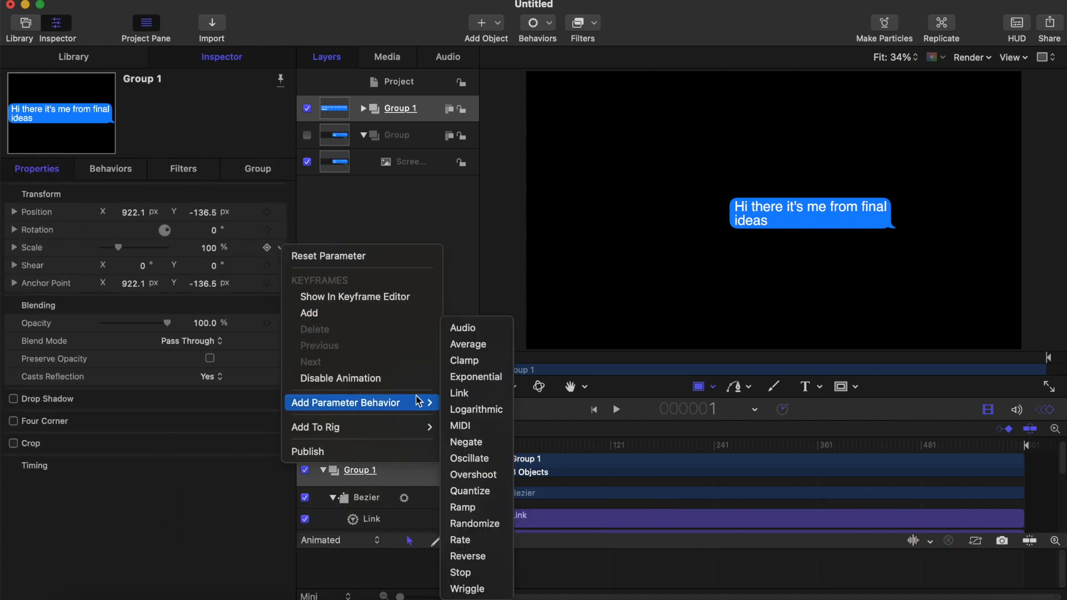
{"action": "left_click", "coordinate": [473, 475]}
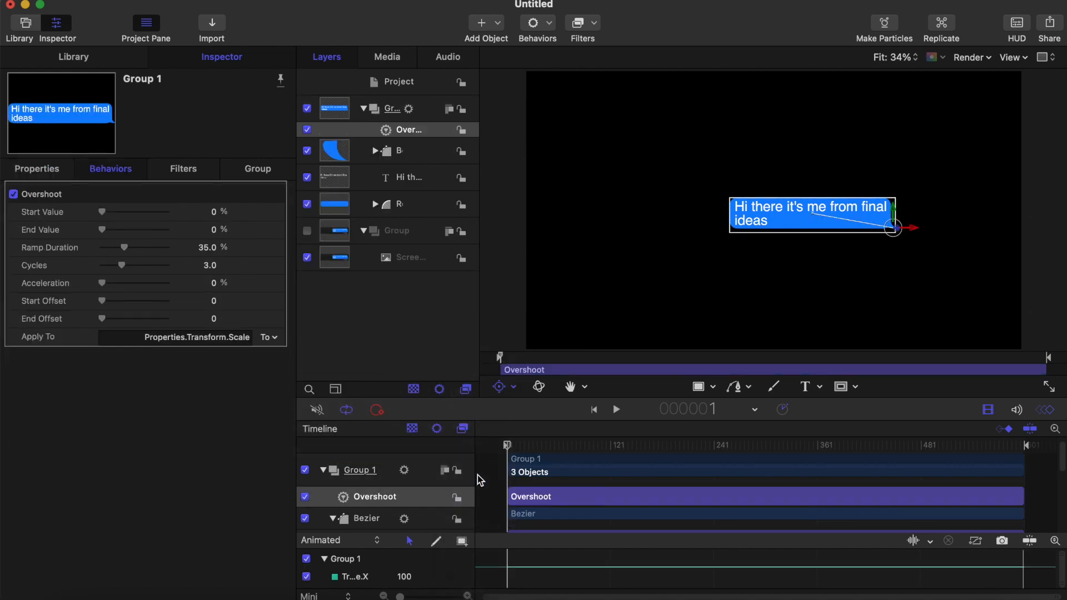
Trim the Overshoot behavior to end at frame 20 and set its Start Value to -100%
{"action": "key", "text": "space"}
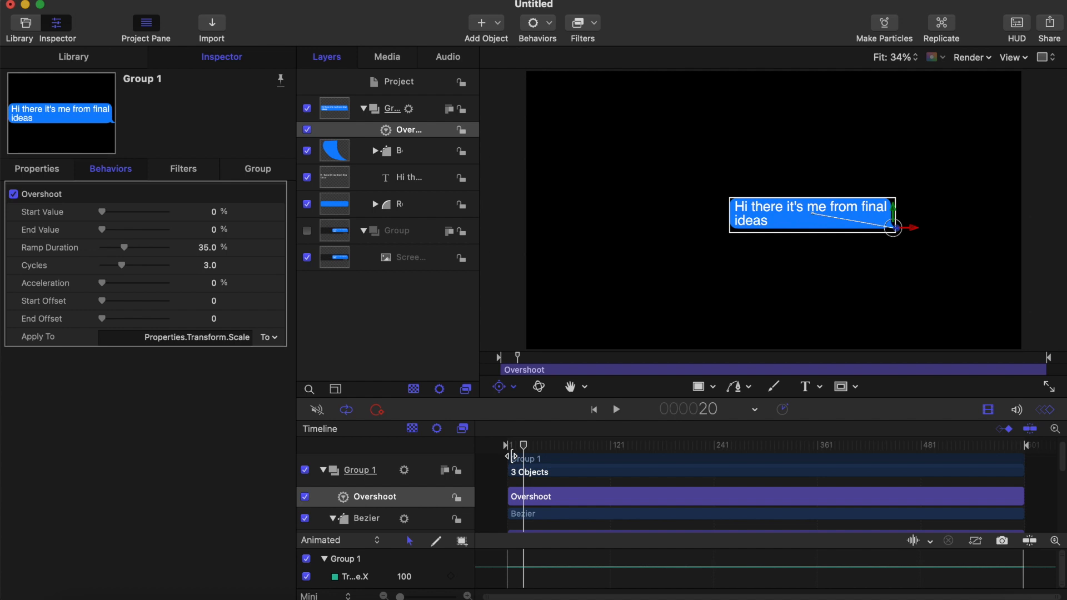
{"action": "key", "text": "o"}
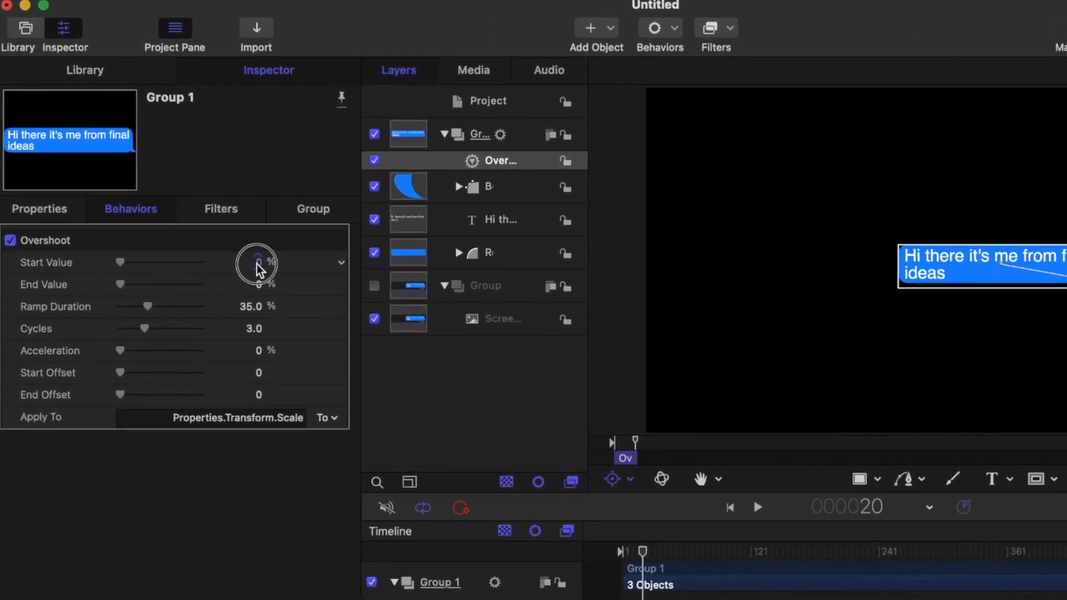
{"action": "left_click", "coordinate": [214, 216]}
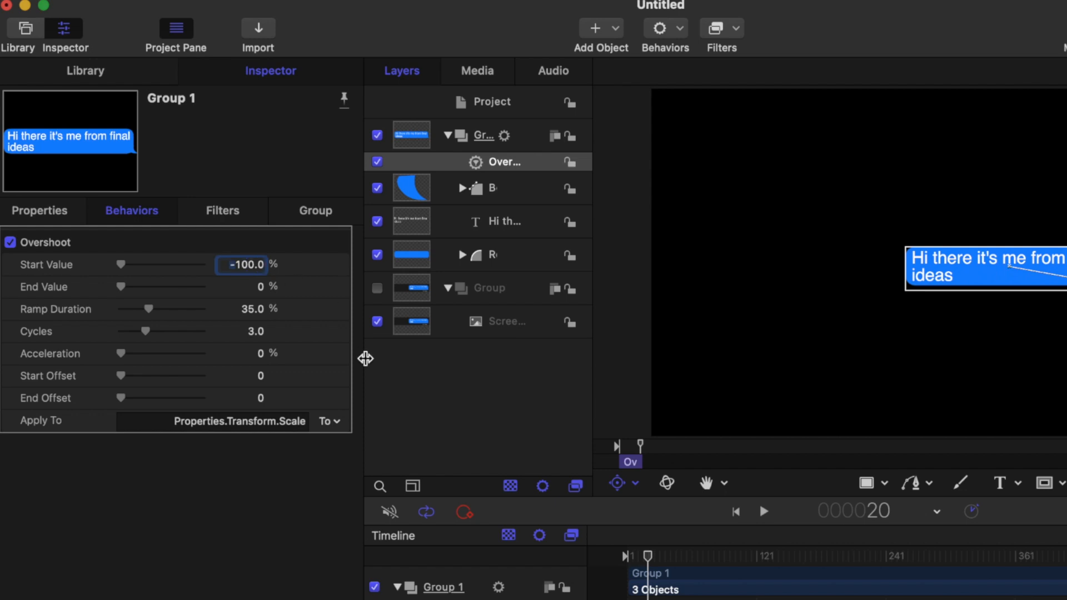
Play the animation from the first frame with the on-screen controls hidden to check the bubble's scale overshoot
{"action": "left_click_drag", "start_coordinate": [647, 556], "coordinate": [583, 557]}
{"action": "key", "text": "space"}
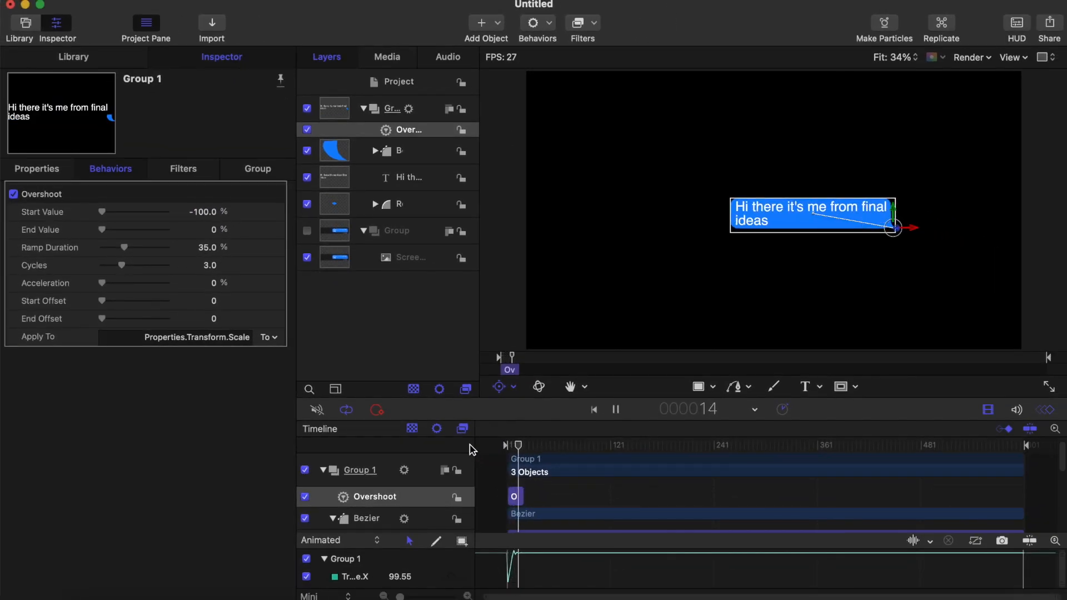
{"action": "left_click", "coordinate": [696, 387]}
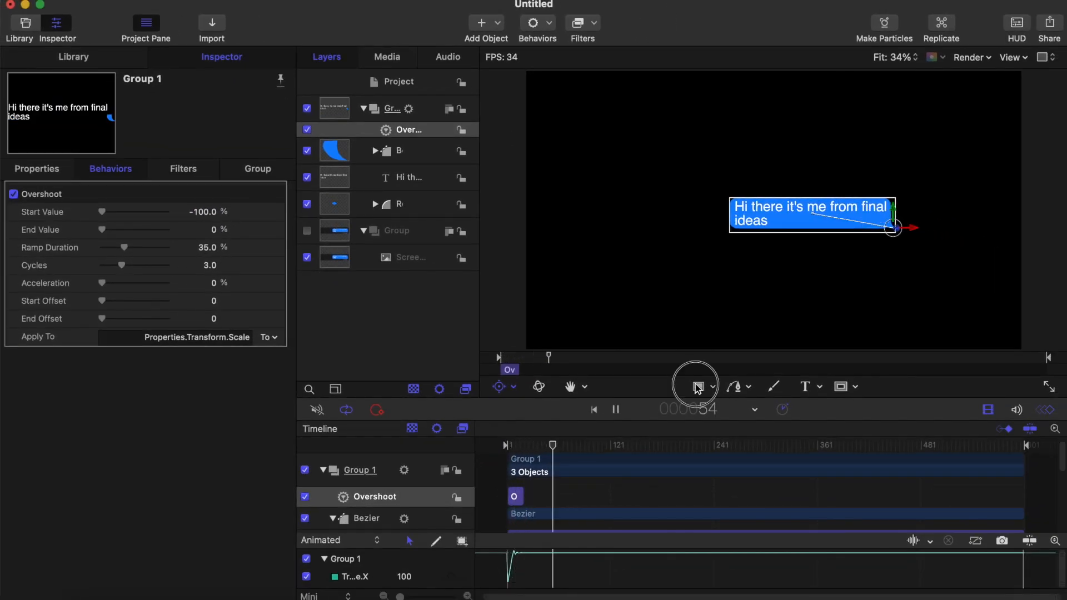
Replay the bubble's pop-in animation several times from the first frame to review the overshoot timing, and stop playback
{"action": "left_click", "coordinate": [504, 447]}
{"action": "key", "text": "space"}
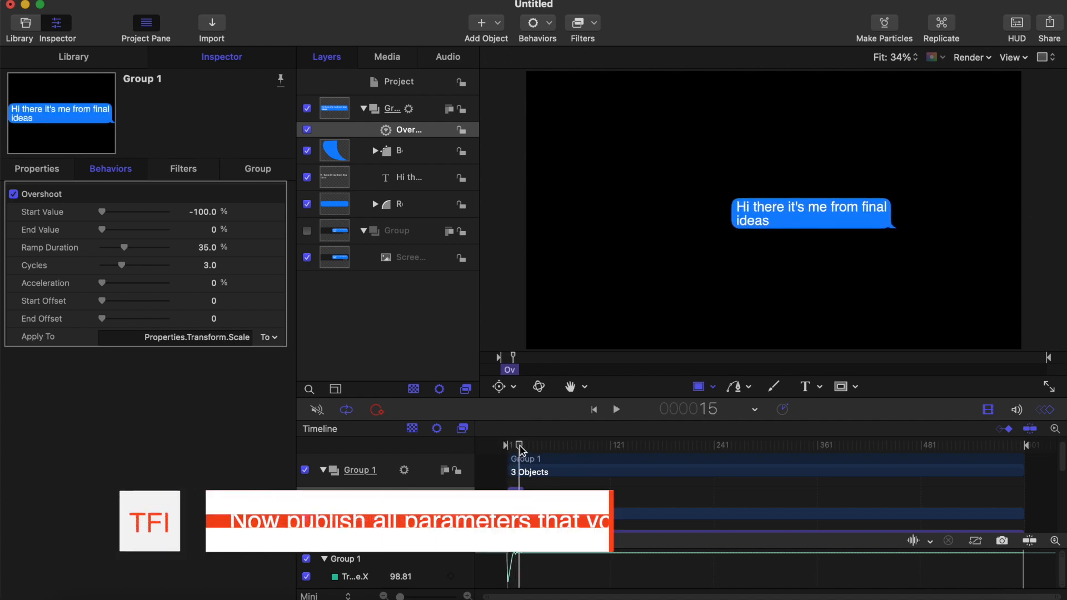
{"action": "left_click", "coordinate": [505, 447]}
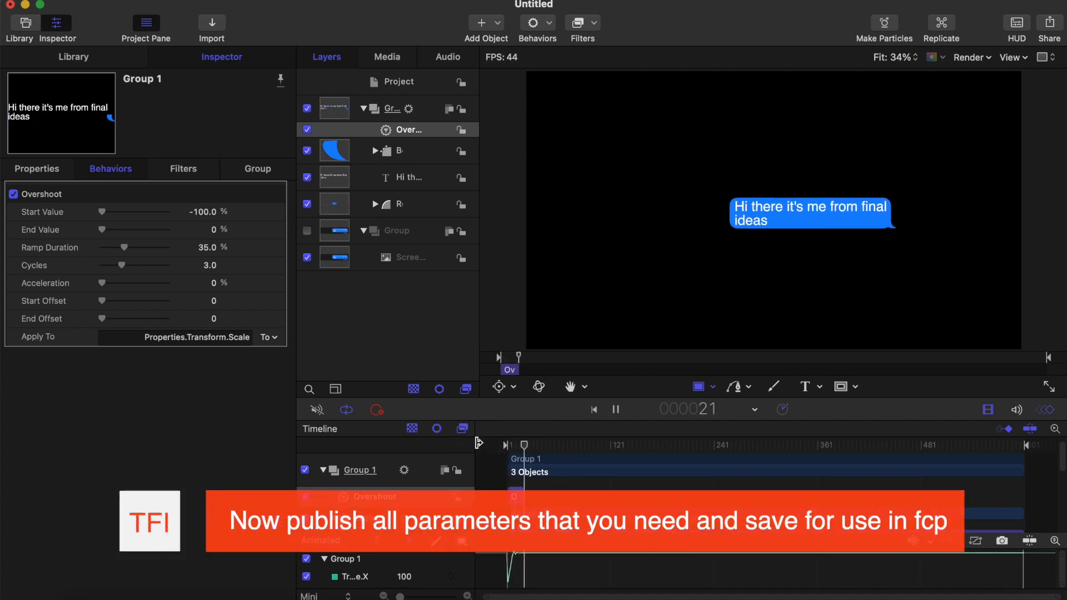
{"action": "key", "text": "space"}
{"action": "left_click_drag", "start_coordinate": [535, 446], "coordinate": [481, 446]}
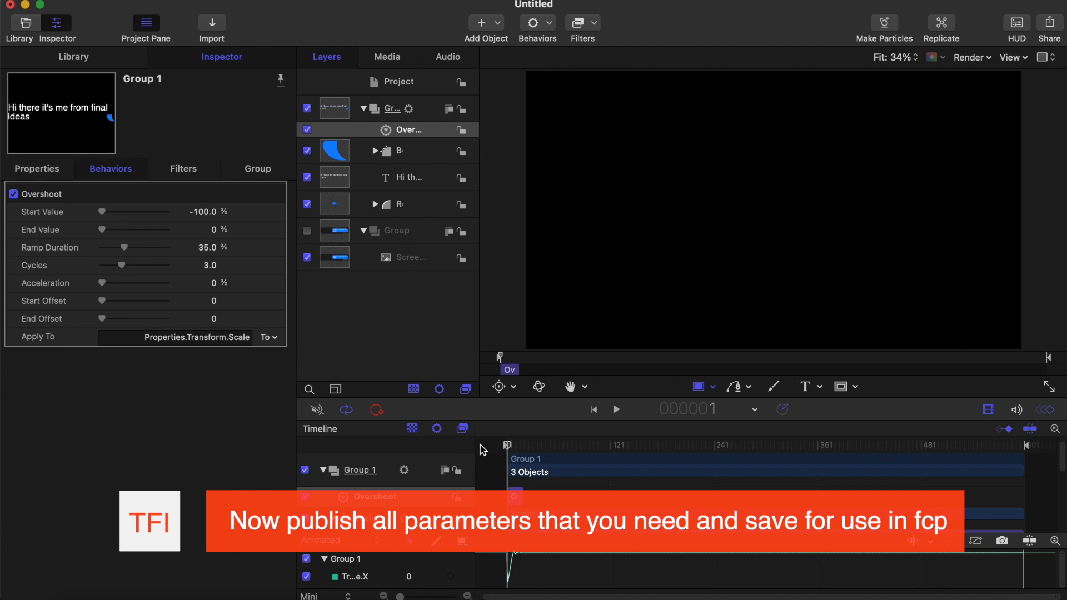
{"action": "key", "text": "space"}
{"action": "key", "text": "space"}
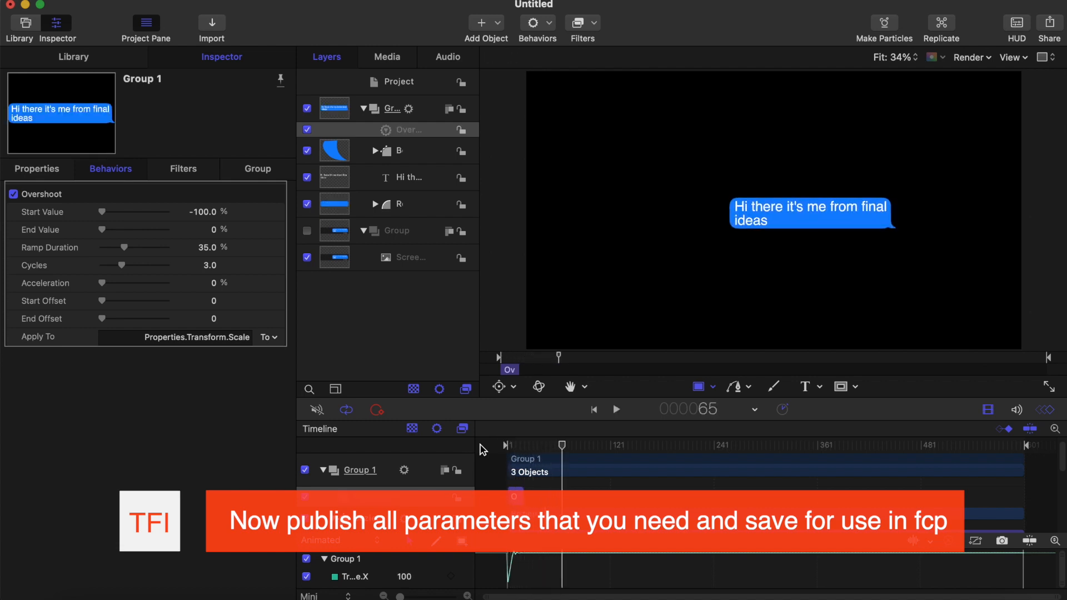
{"action": "left_click_drag", "start_coordinate": [528, 446], "coordinate": [507, 441]}
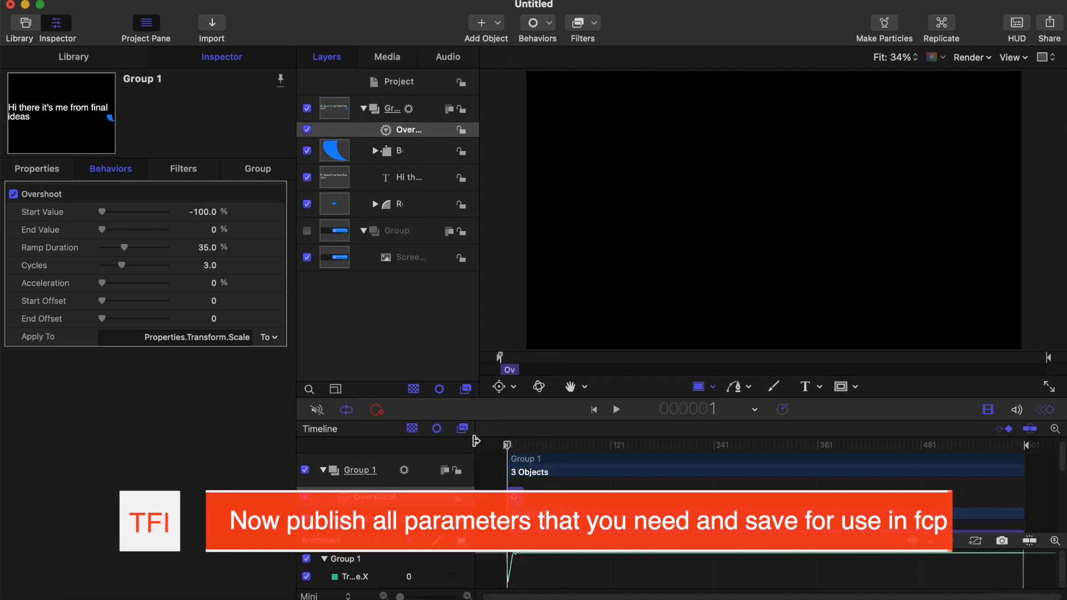
{"action": "key", "text": "space"}
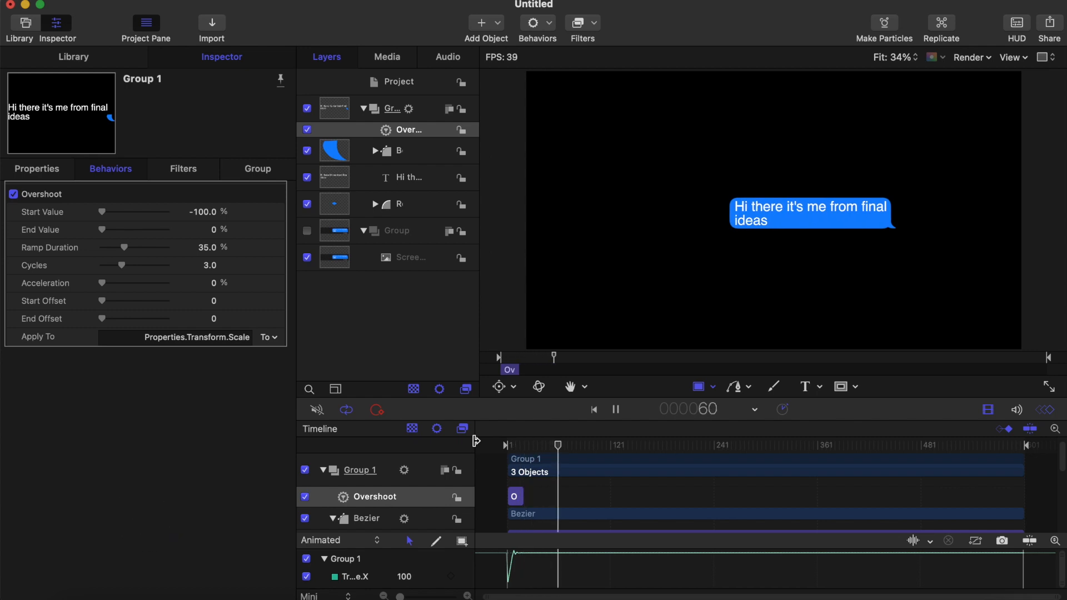
{"action": "key", "text": "space"}
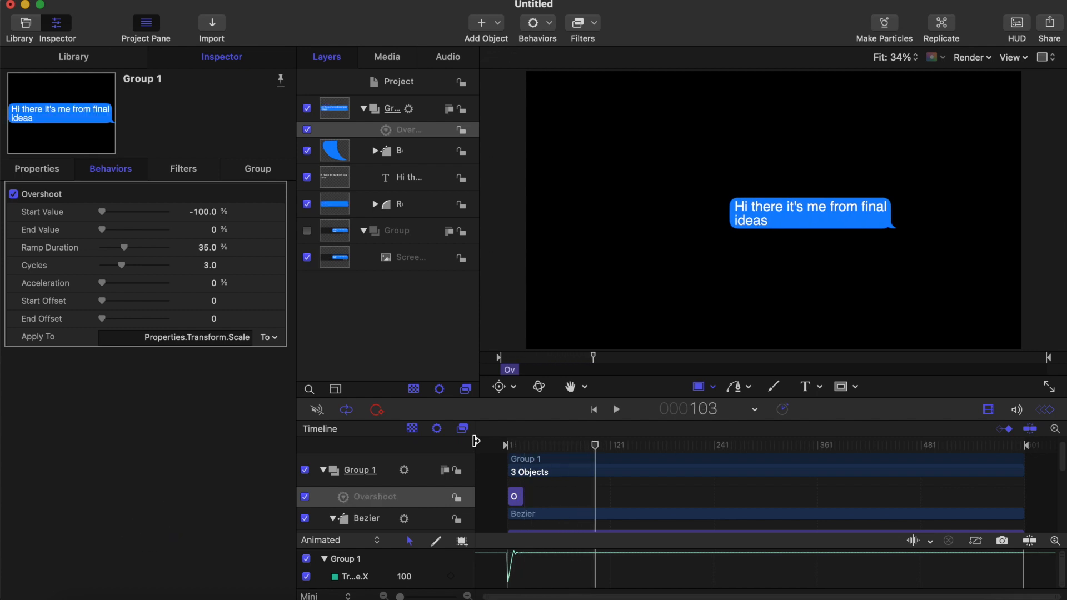